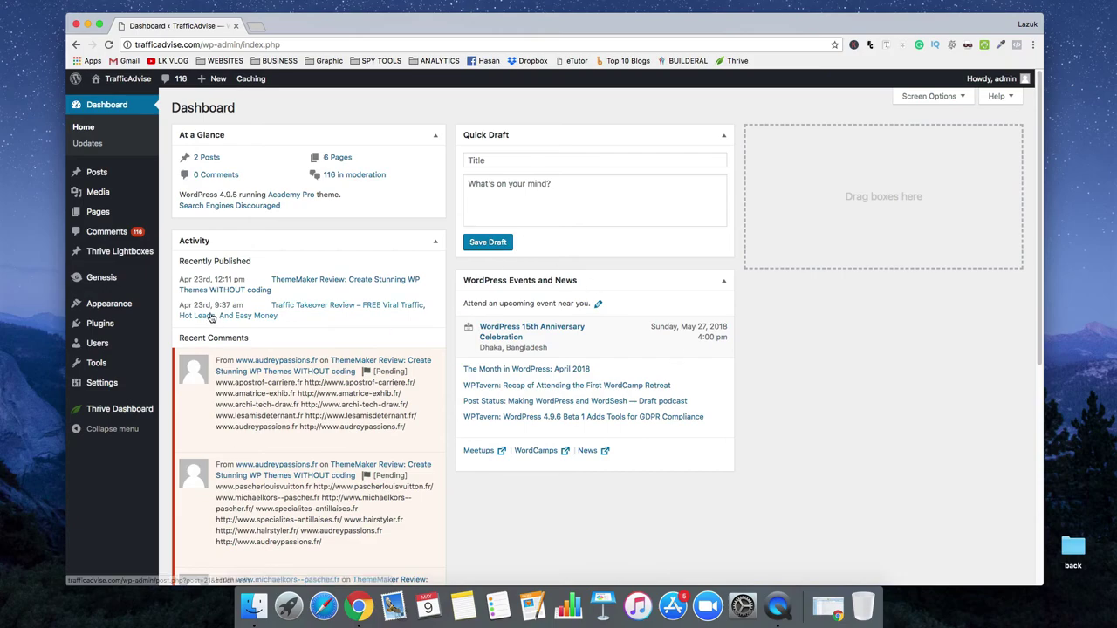
Search the plugin directory for 'contact form 7'
{"action": "mouse_move", "coordinate": [117, 326]}
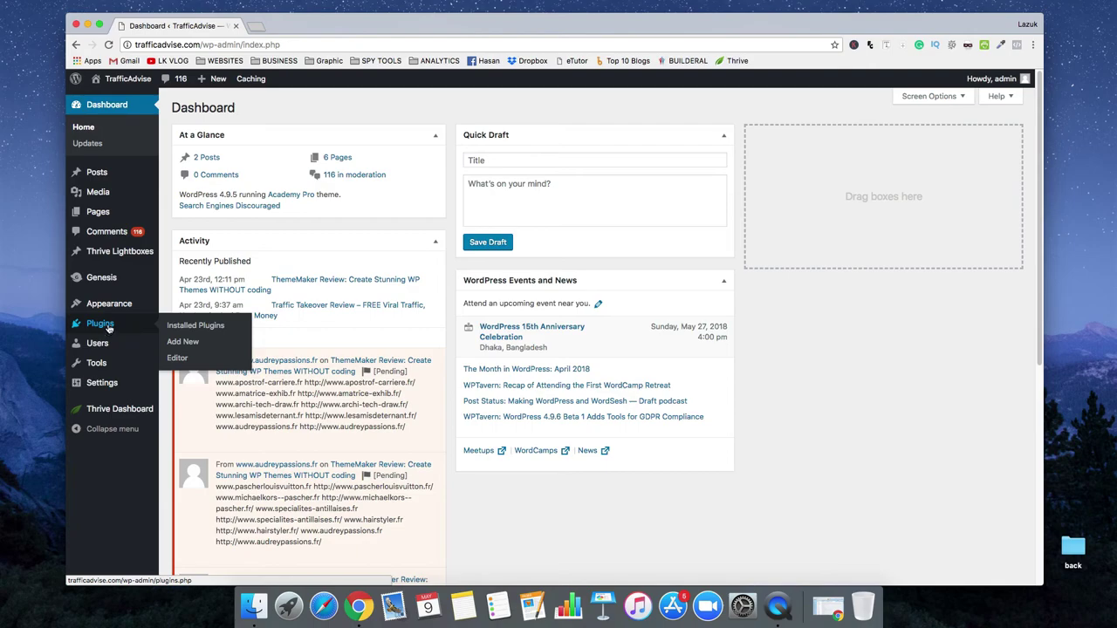
{"action": "left_click", "coordinate": [183, 345]}
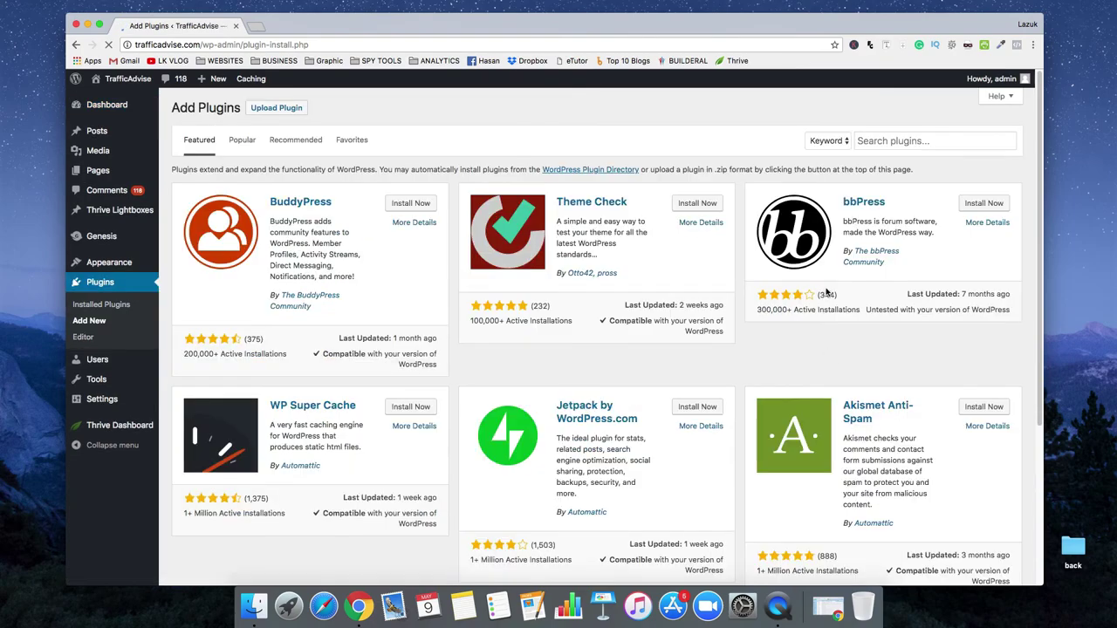
{"action": "left_click", "coordinate": [883, 140]}
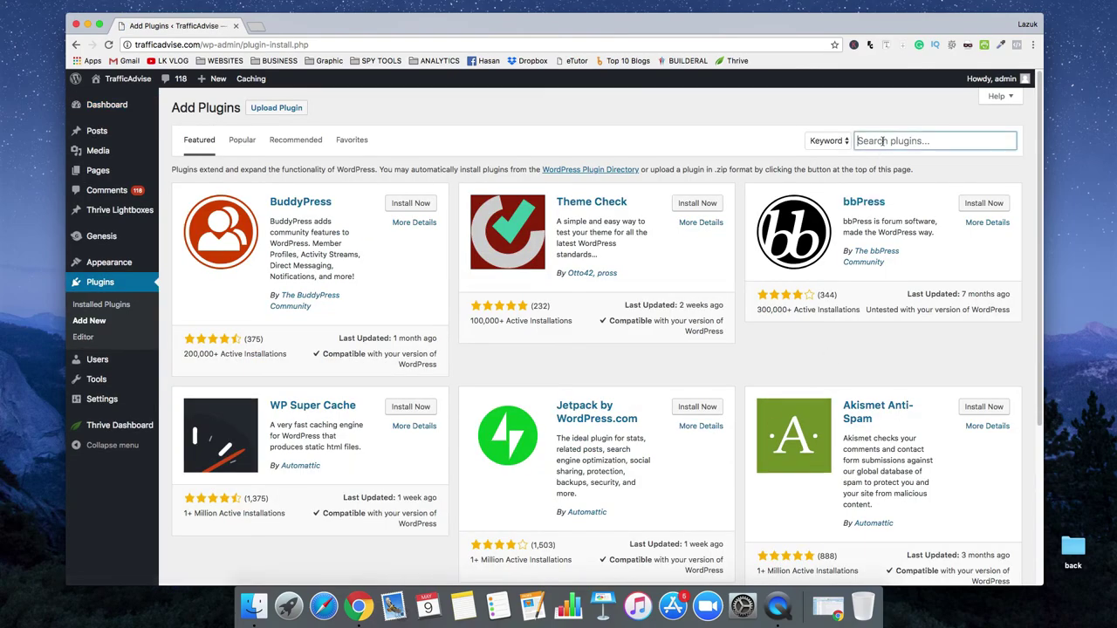
{"action": "type", "text": "contact "}
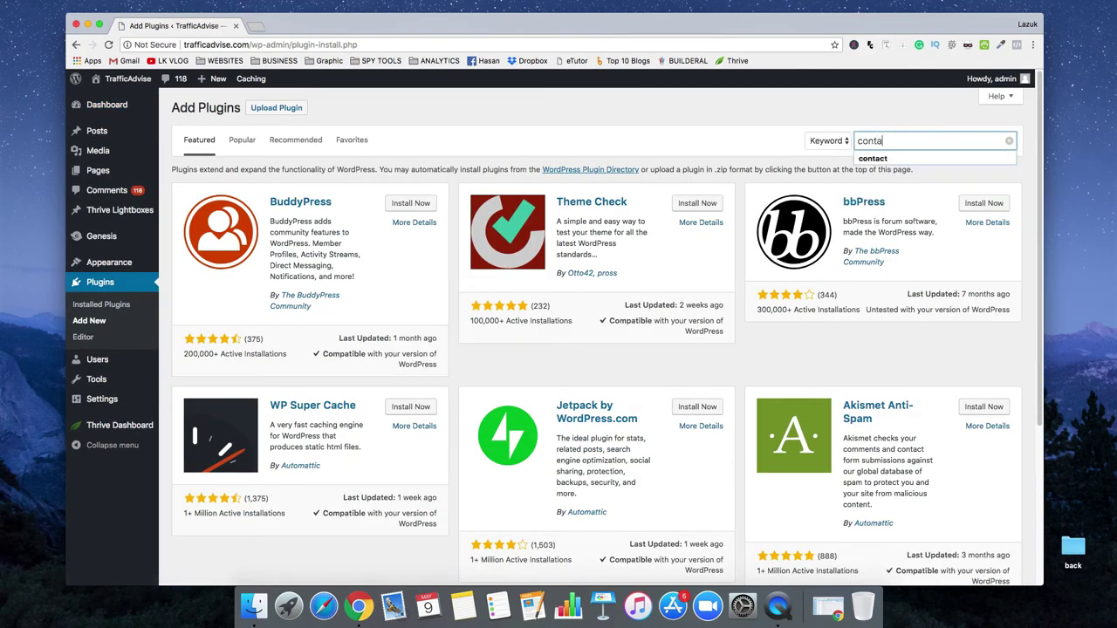
{"action": "type", "text": "form 7"}
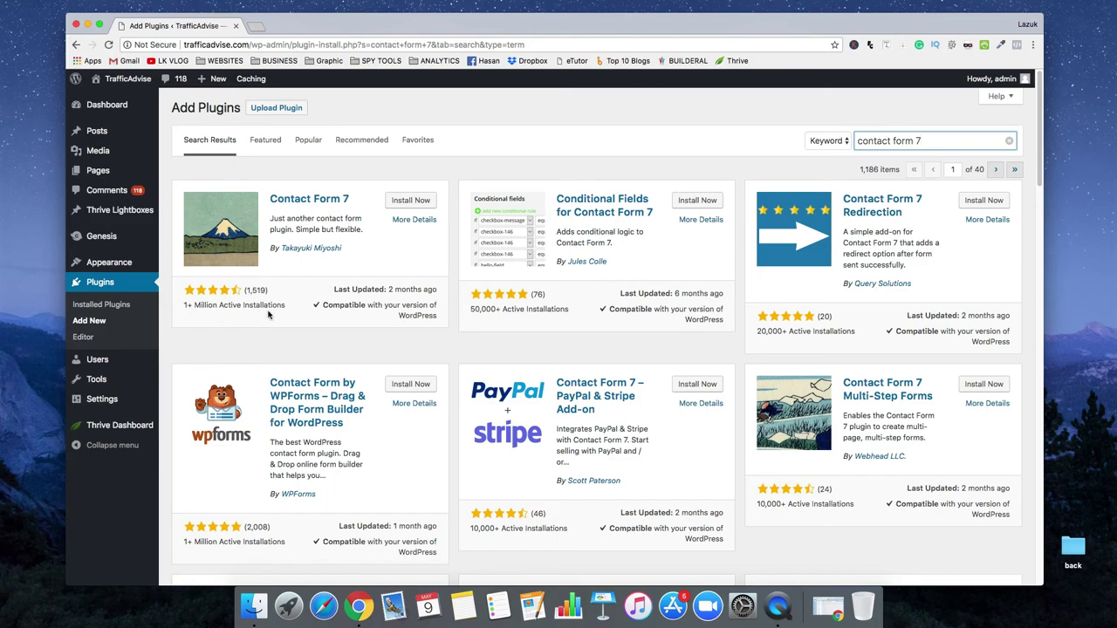
Install and activate Contact Form 7, then view its Contact Forms list
{"action": "left_click", "coordinate": [415, 205]}
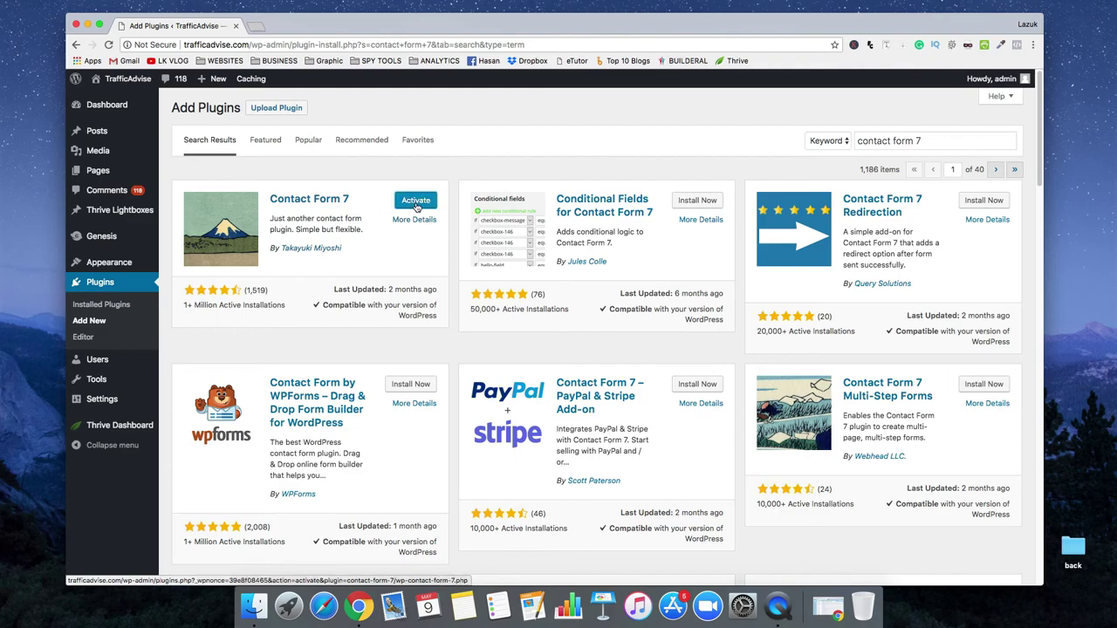
{"action": "left_click", "coordinate": [416, 201]}
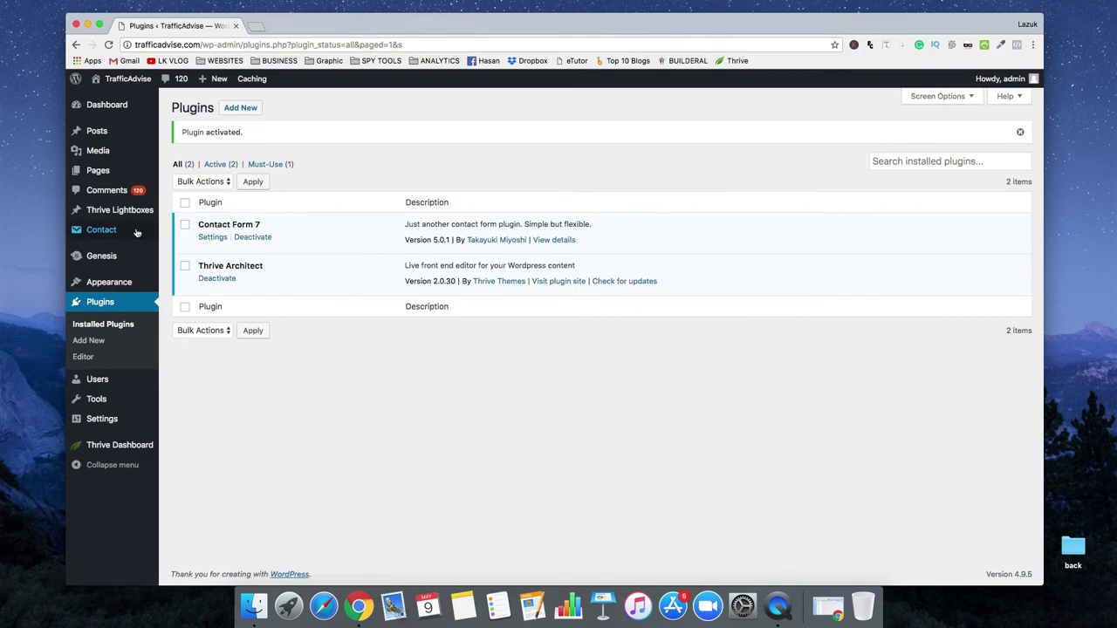
{"action": "mouse_move", "coordinate": [111, 232]}
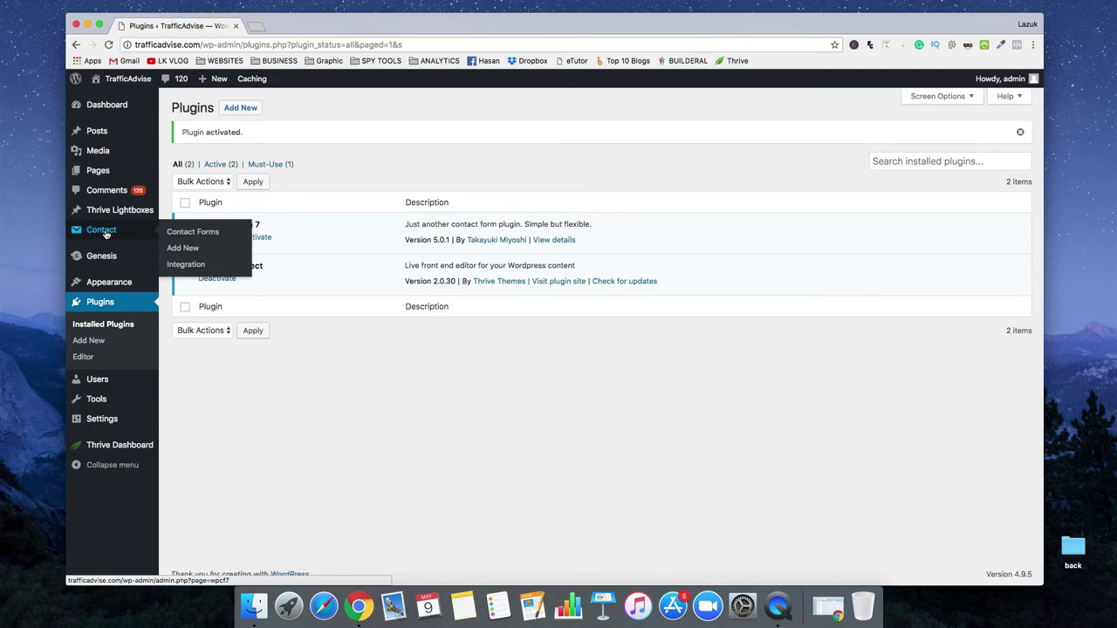
{"action": "left_click", "coordinate": [105, 232]}
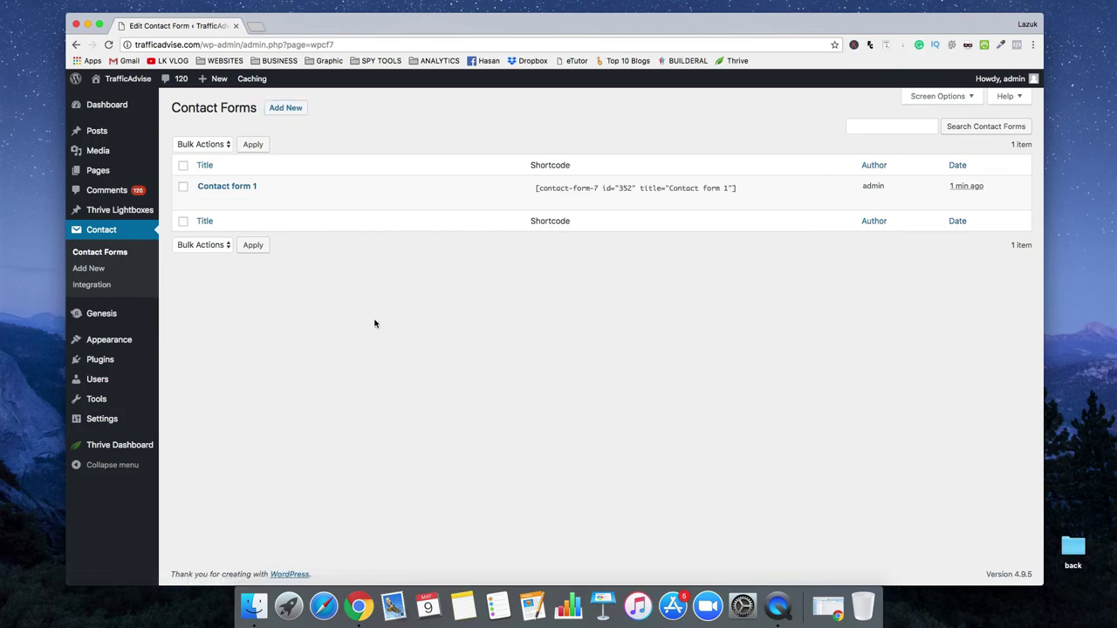
Add a new contact form titled 'contact us', save it and select its shortcode
{"action": "left_click", "coordinate": [290, 112]}
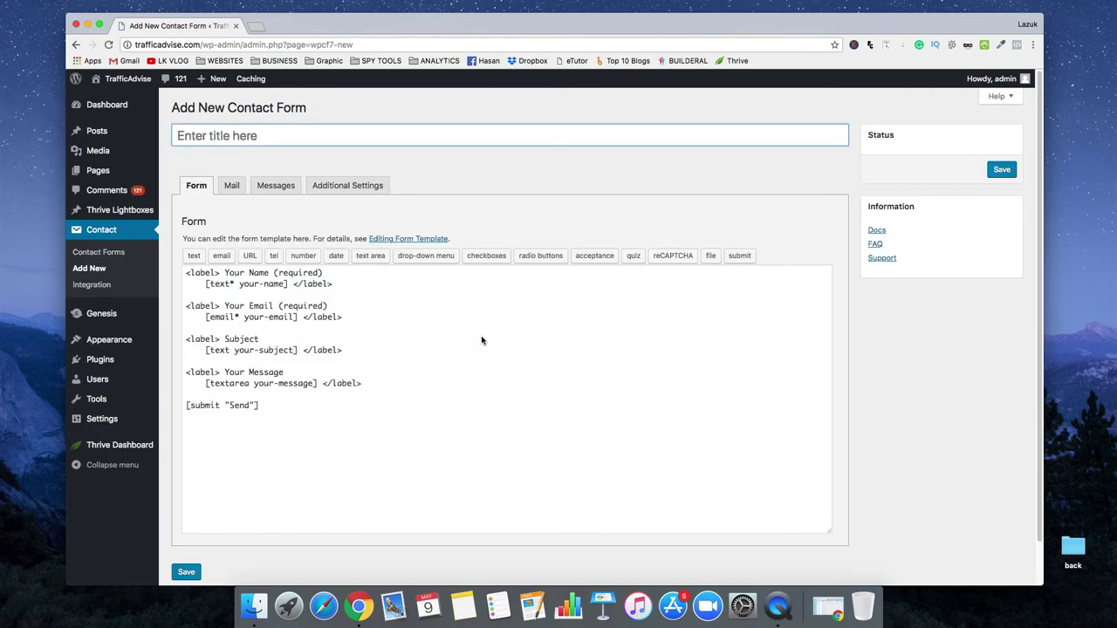
{"action": "type", "text": "contact us"}
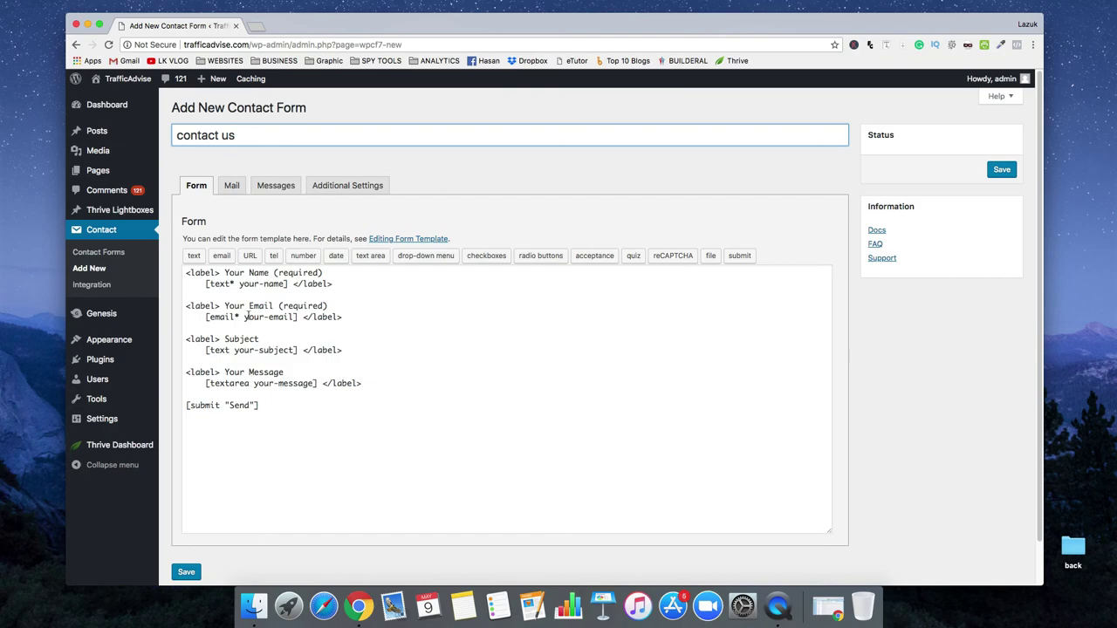
{"action": "left_click", "coordinate": [1002, 169]}
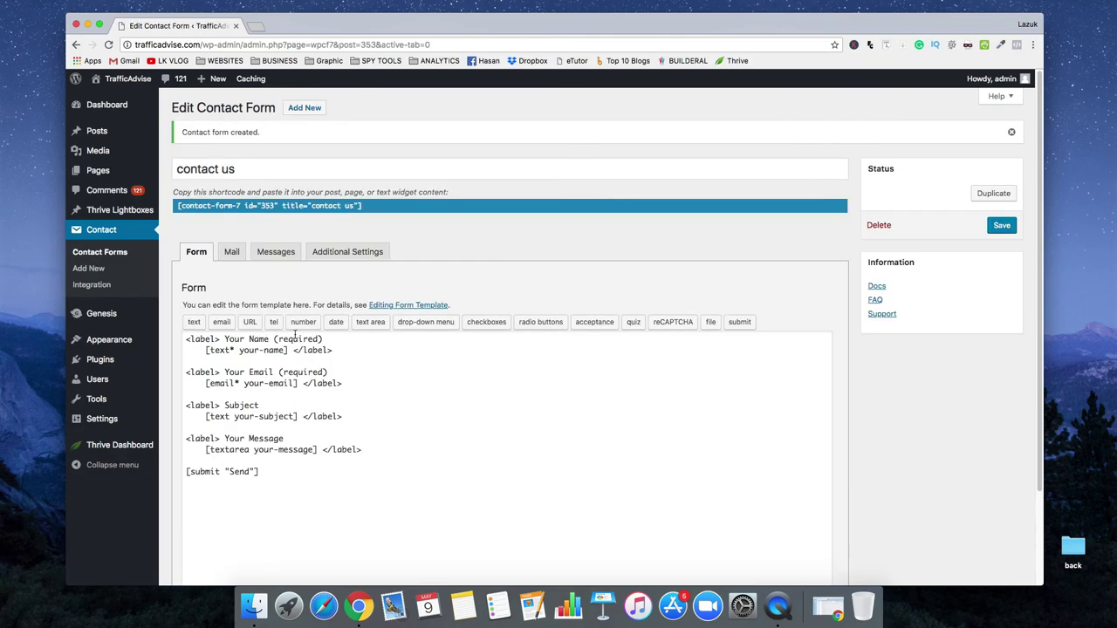
{"action": "left_click", "coordinate": [357, 208]}
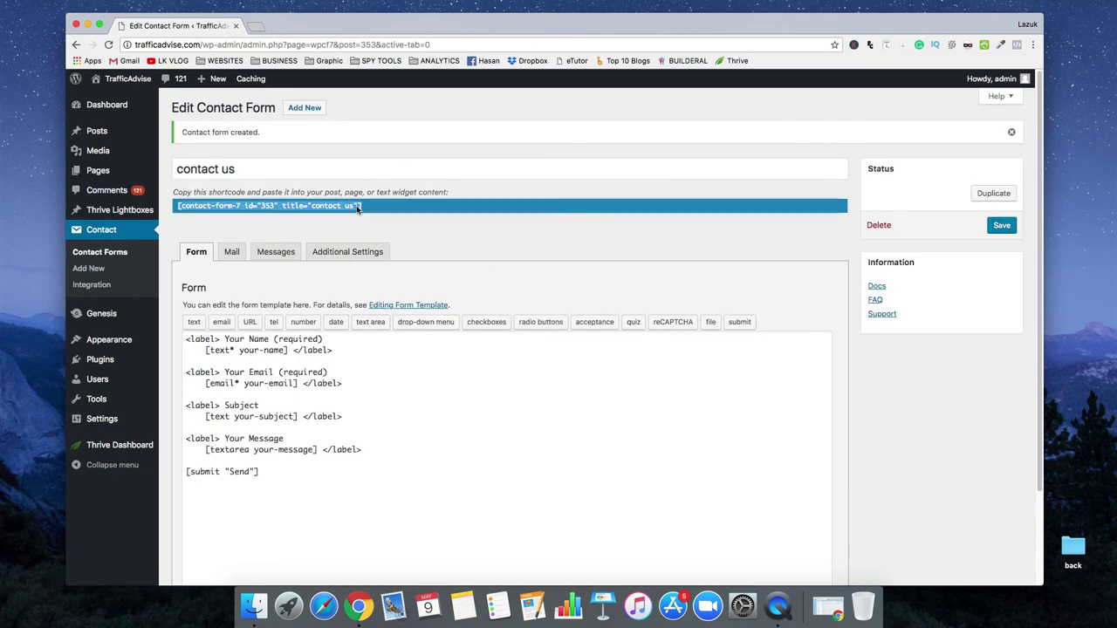
Copy the form shortcode and start a new page in another tab
{"action": "right_click", "coordinate": [329, 207]}
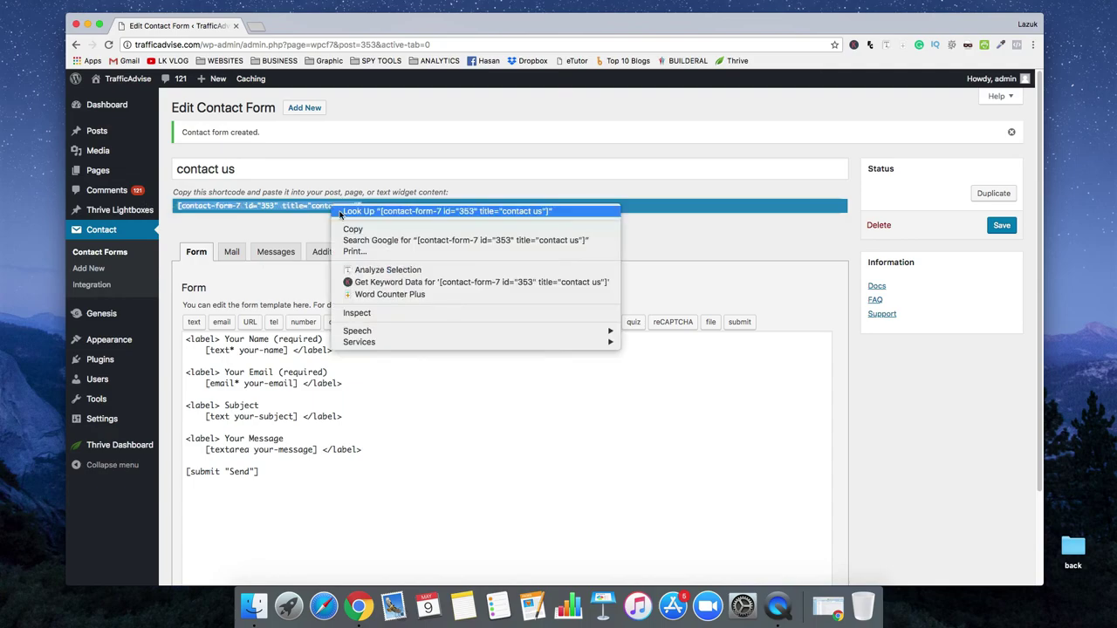
{"action": "left_click", "coordinate": [349, 231]}
{"action": "mouse_move", "coordinate": [131, 138]}
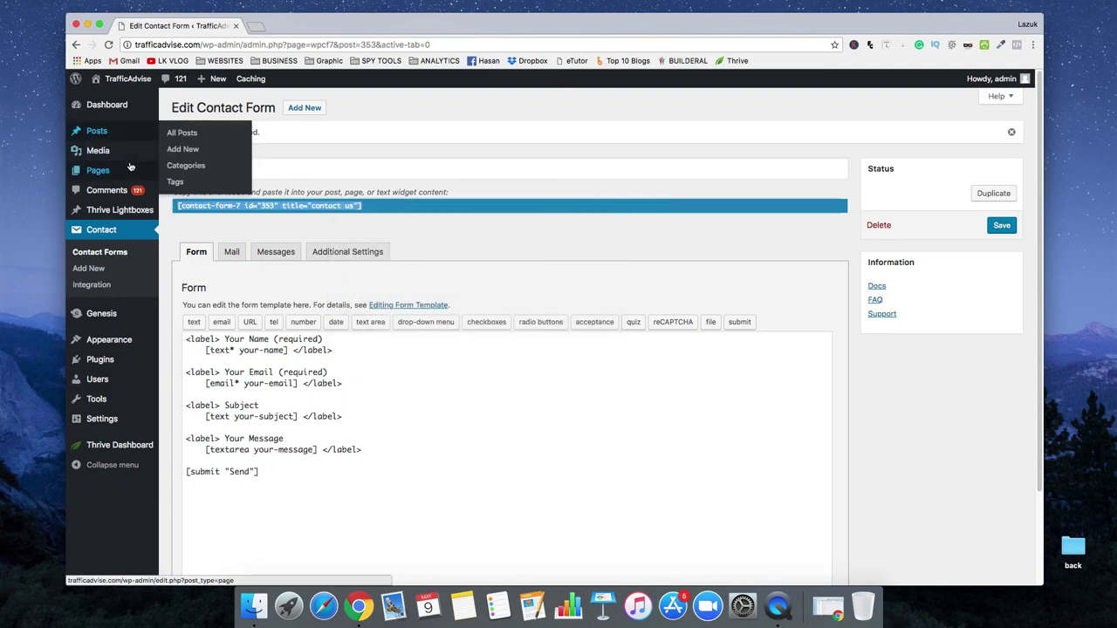
{"action": "mouse_move", "coordinate": [133, 174]}
{"action": "right_click", "coordinate": [184, 191]}
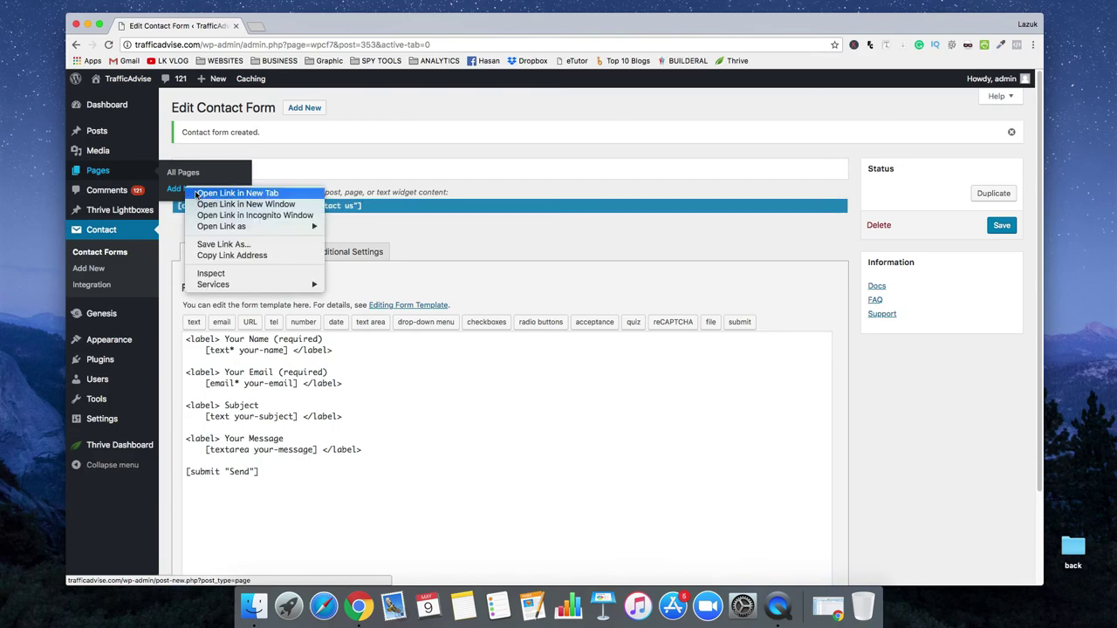
{"action": "left_click", "coordinate": [199, 194]}
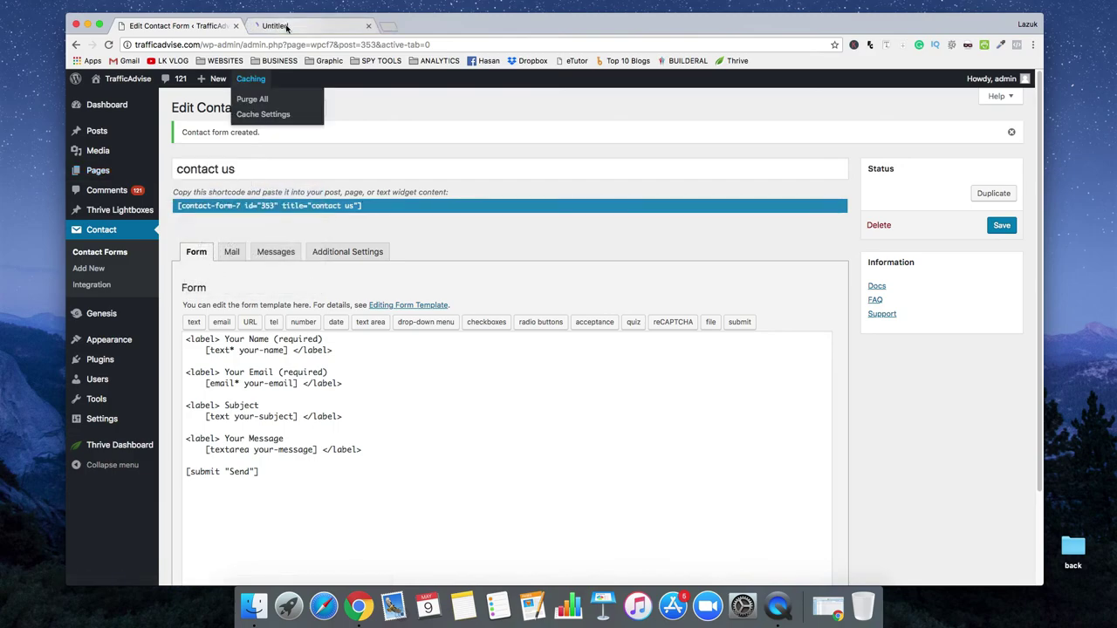
{"action": "left_click", "coordinate": [307, 25]}
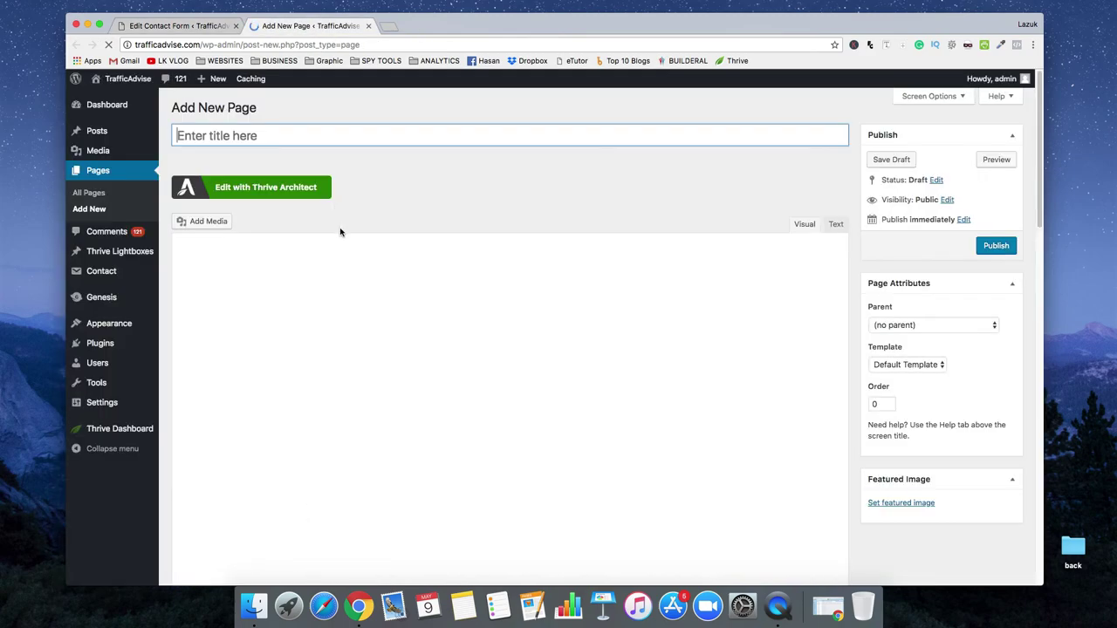
Title the page 'Contact Me', paste the shortcode, publish, and open its live view
{"action": "type", "text": "Co"}
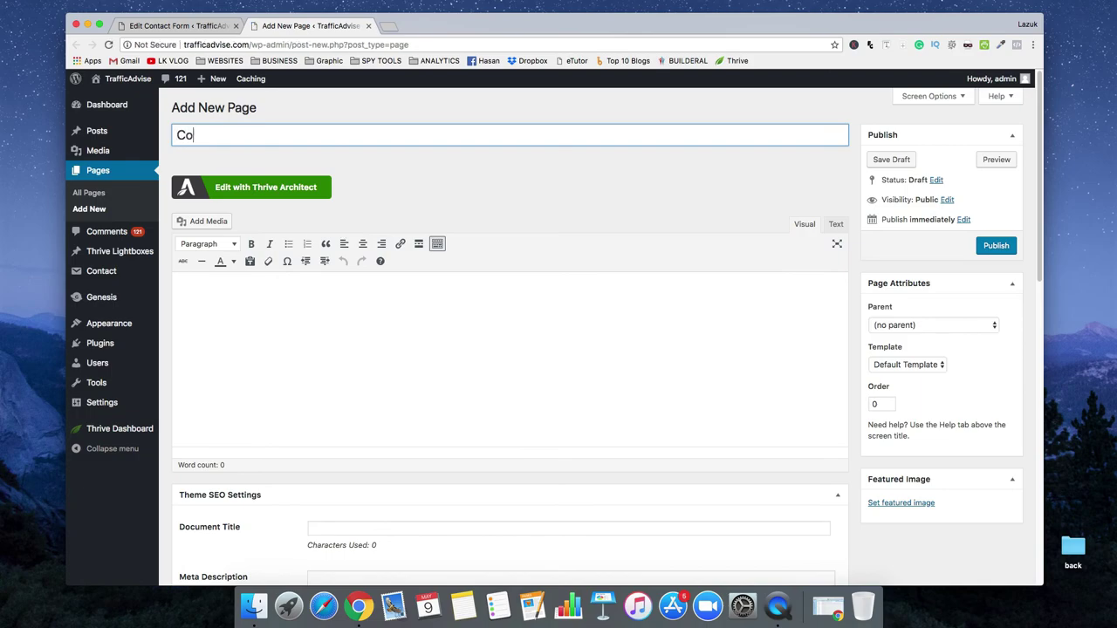
{"action": "type", "text": "ntact Me"}
{"action": "left_click", "coordinate": [350, 296]}
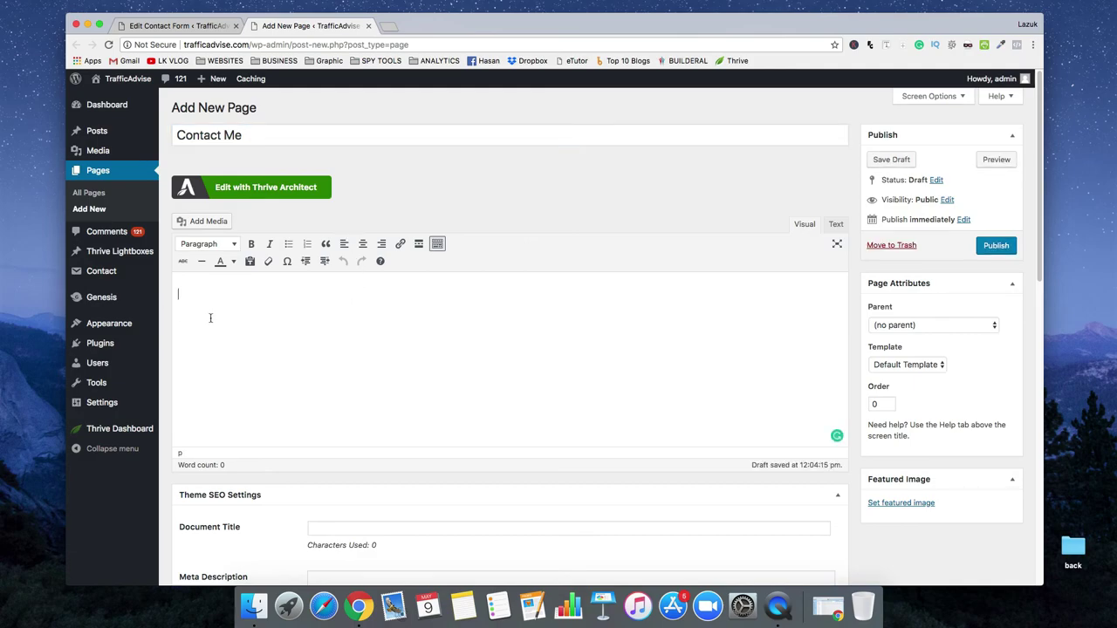
{"action": "key", "text": "super+v"}
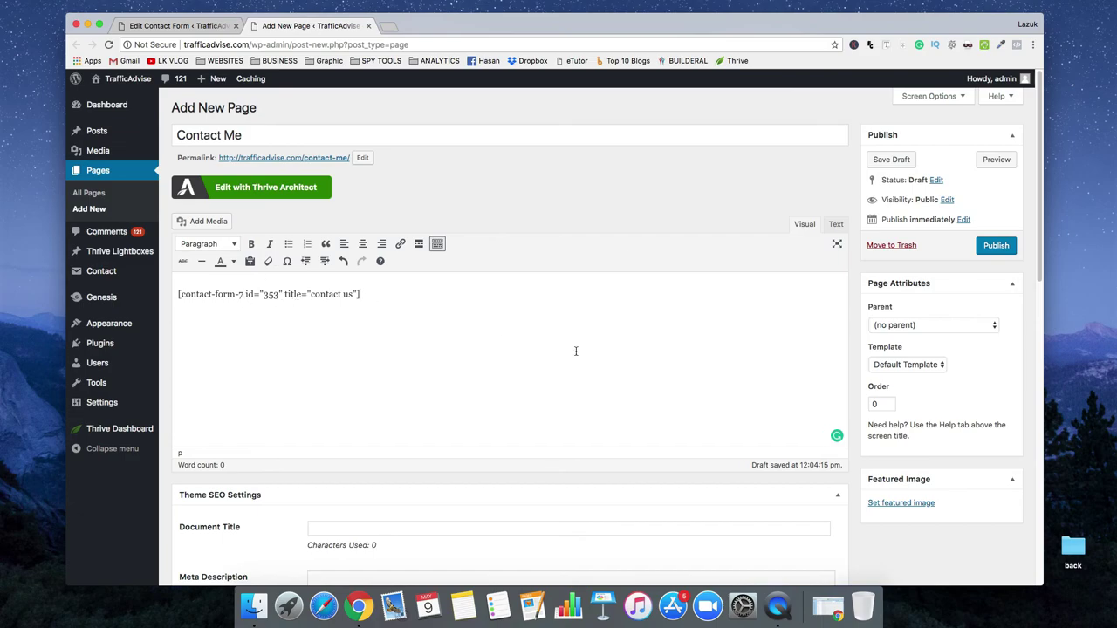
{"action": "left_click", "coordinate": [997, 250]}
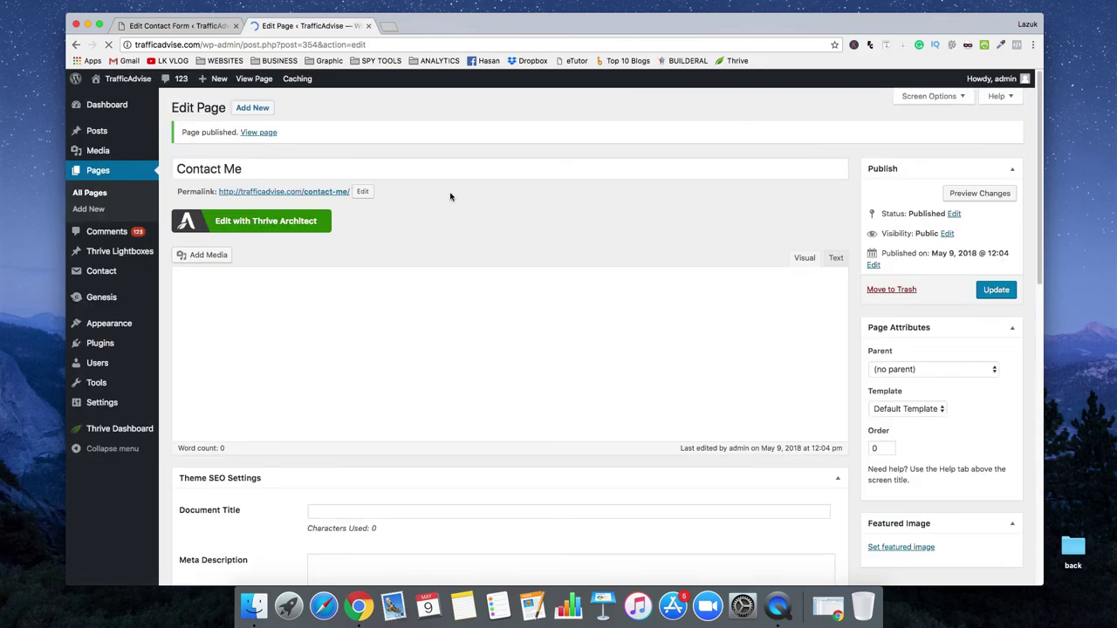
{"action": "right_click", "coordinate": [258, 131]}
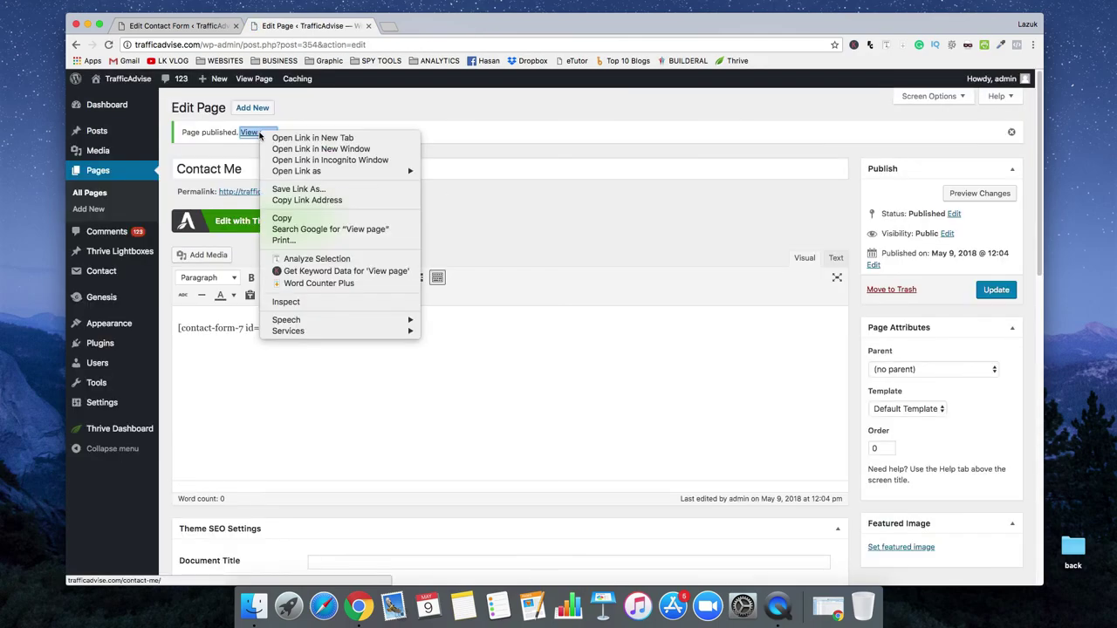
{"action": "left_click", "coordinate": [297, 138]}
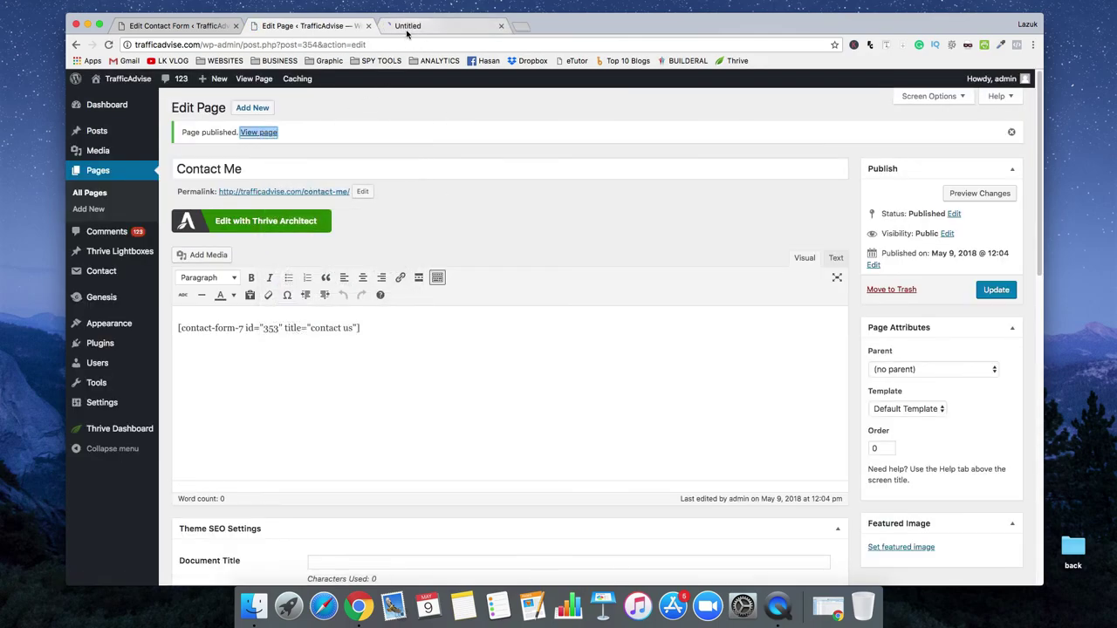
Scroll through the live Contact Me form's Name, Email, Subject, Message fields and Send button
{"action": "left_click", "coordinate": [403, 26]}
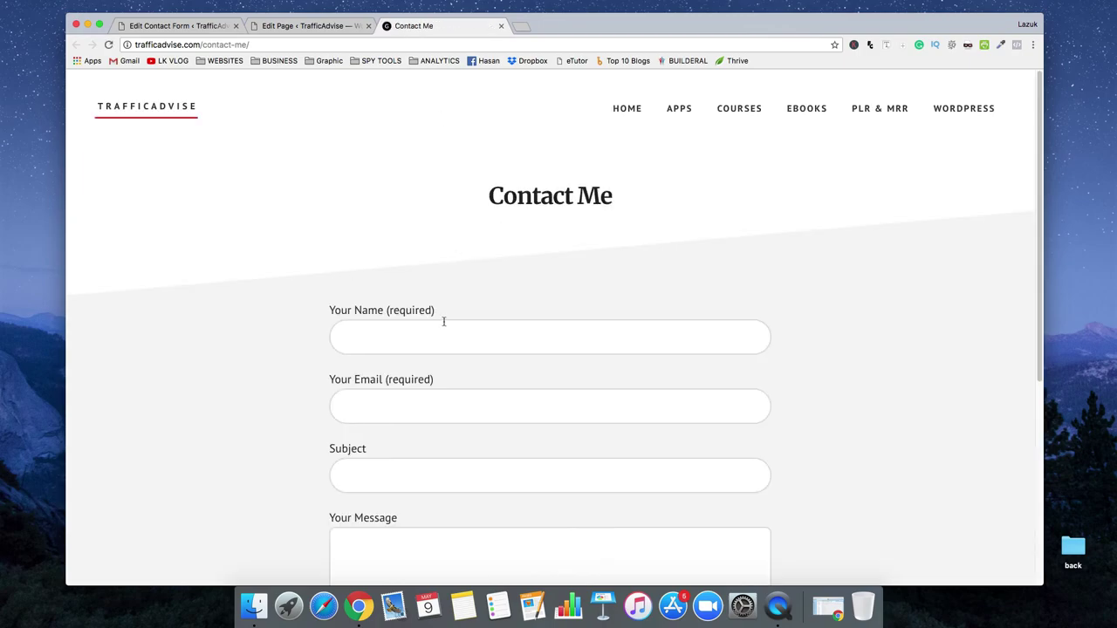
{"action": "scroll", "coordinate": [444, 321], "scroll_direction": "down", "scroll_amount": 3}
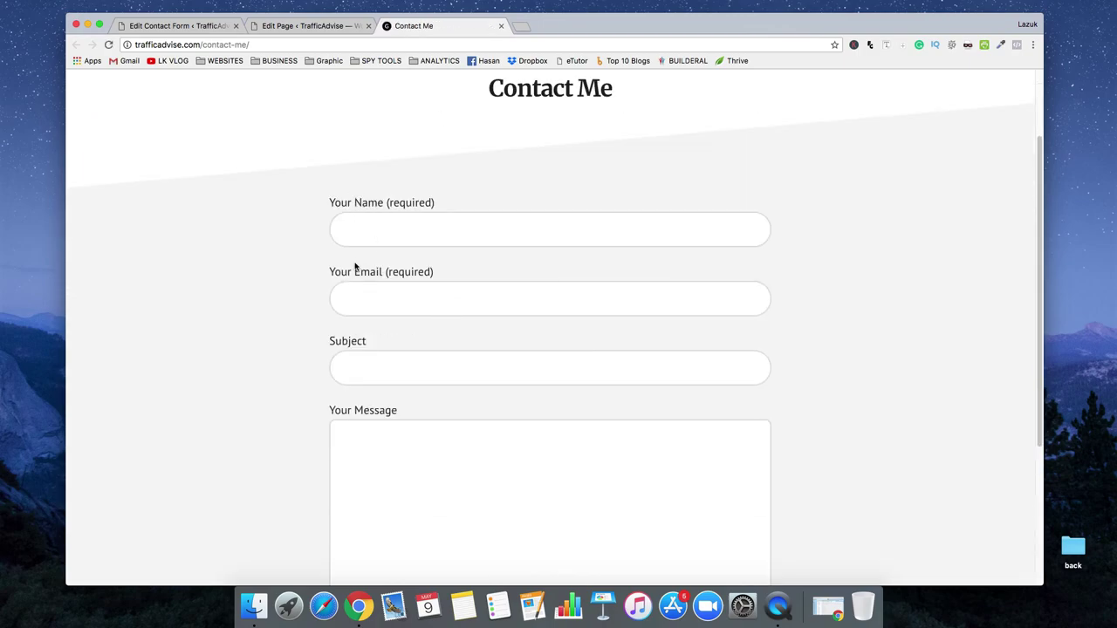
{"action": "scroll", "coordinate": [358, 261], "scroll_direction": "down", "scroll_amount": 3}
{"action": "scroll", "coordinate": [368, 322], "scroll_direction": "down", "scroll_amount": 2}
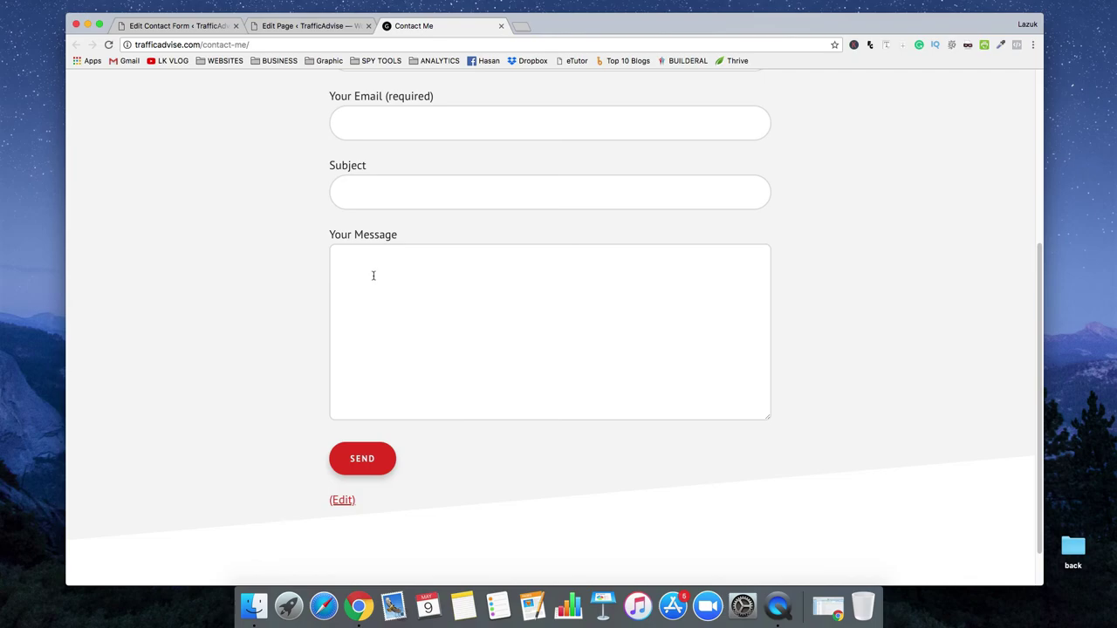
{"action": "scroll", "coordinate": [267, 309], "scroll_direction": "up", "scroll_amount": 5}
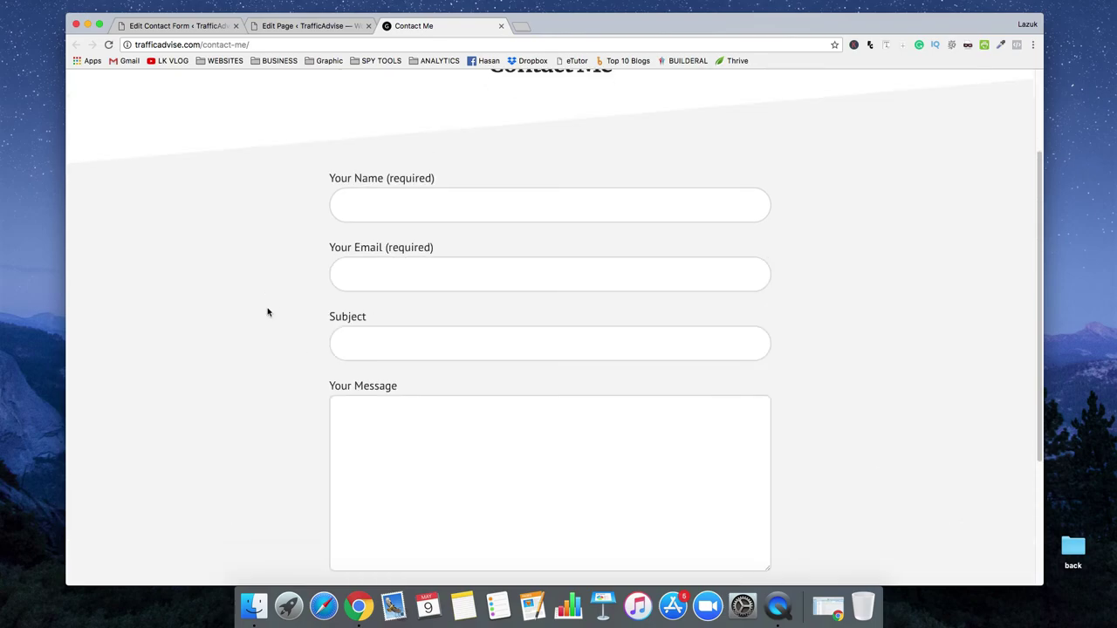
{"action": "scroll", "coordinate": [267, 313], "scroll_direction": "down", "scroll_amount": 1}
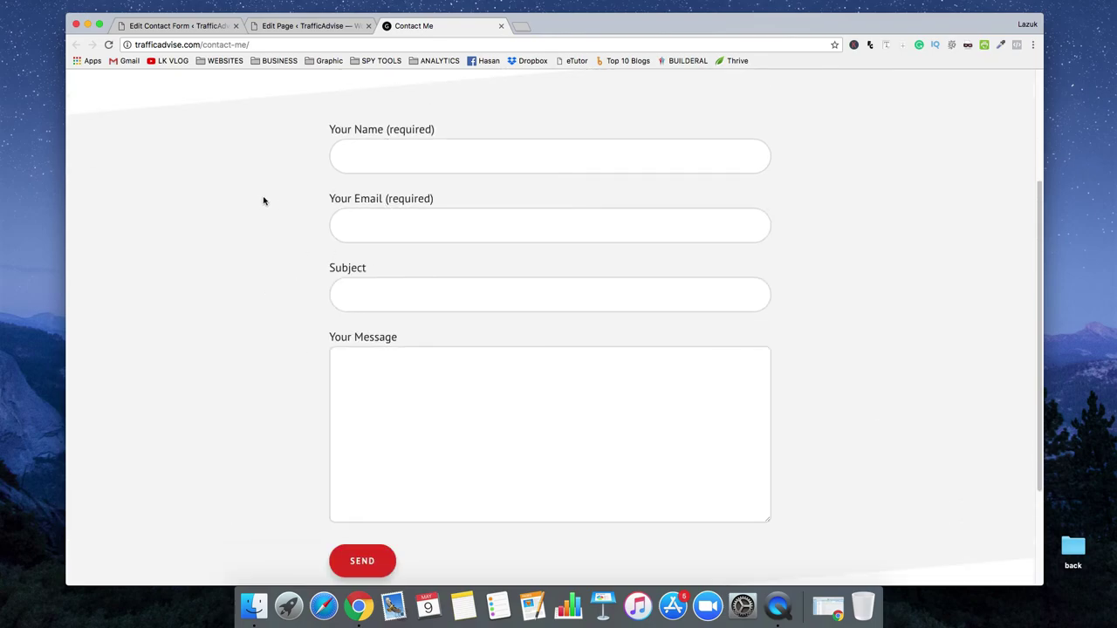
Return to the 'contact us' form editor and its template, comparing with the live page
{"action": "left_click", "coordinate": [160, 25]}
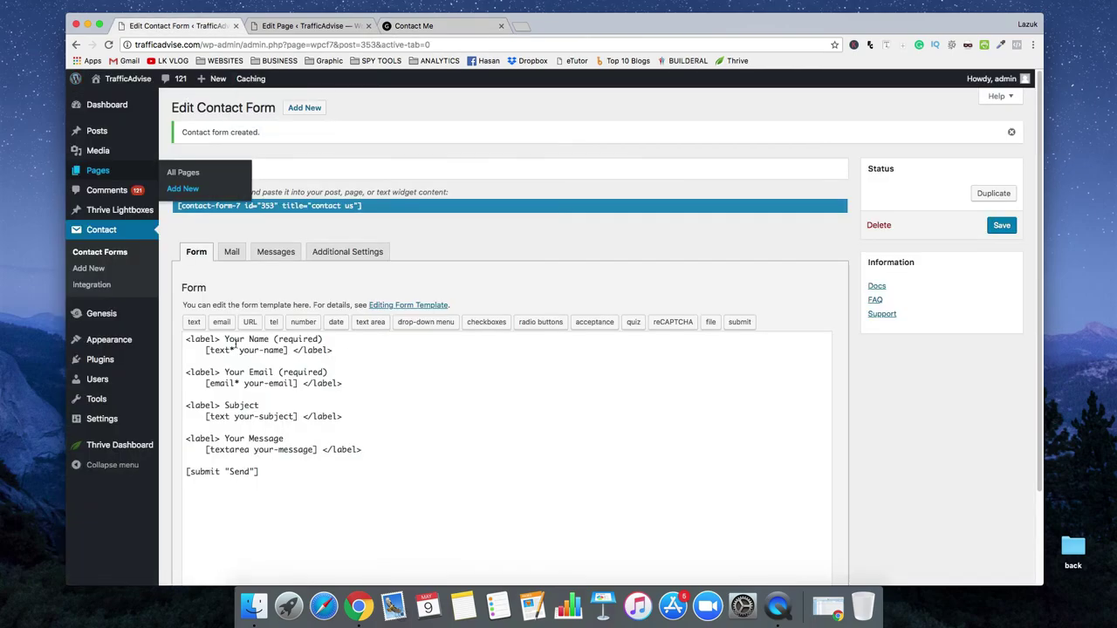
{"action": "left_click", "coordinate": [374, 469]}
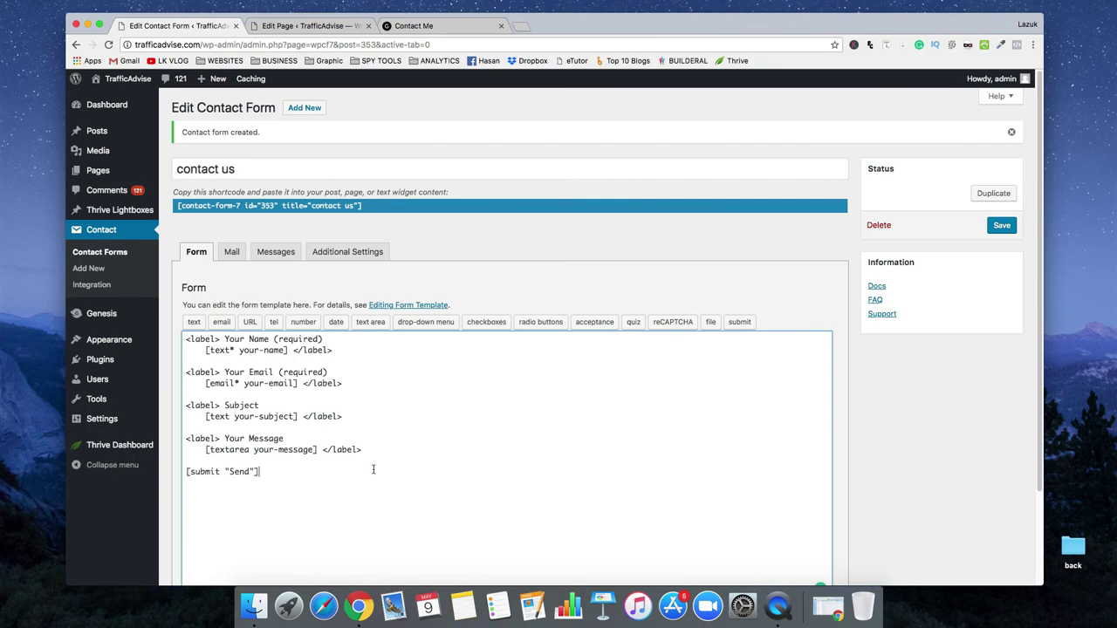
{"action": "scroll", "coordinate": [349, 401], "scroll_direction": "down", "scroll_amount": 1}
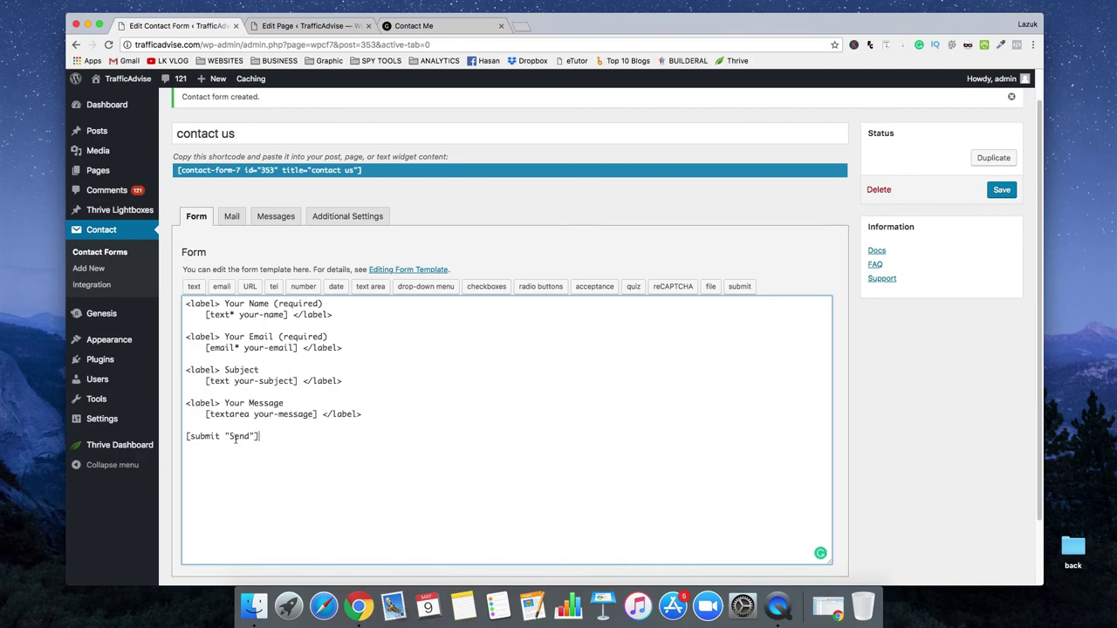
{"action": "left_click", "coordinate": [451, 26]}
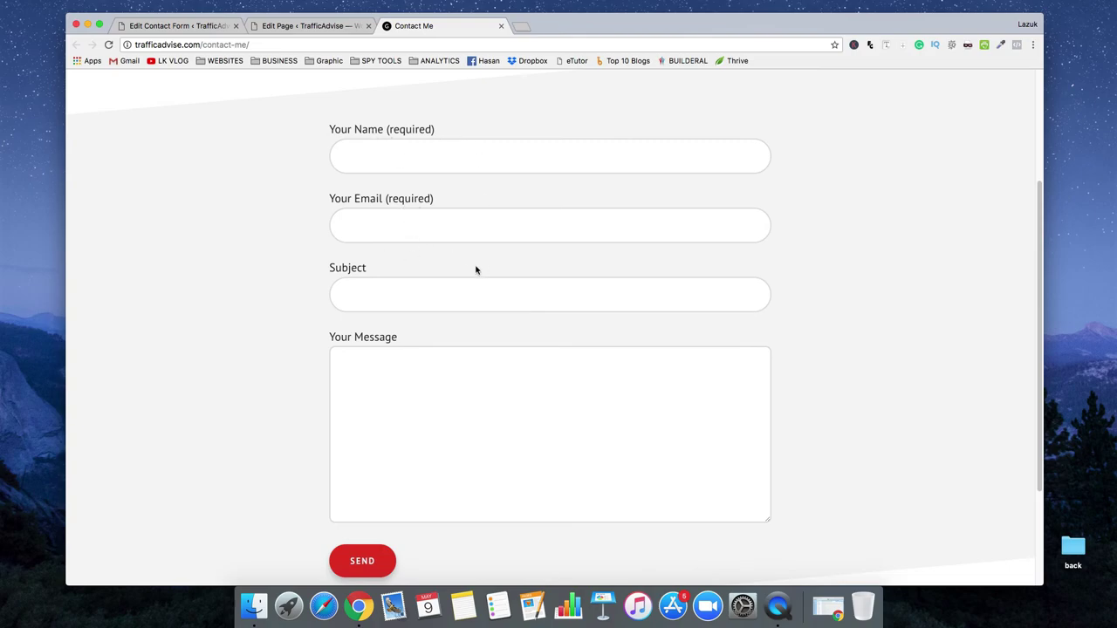
{"action": "left_click", "coordinate": [162, 30]}
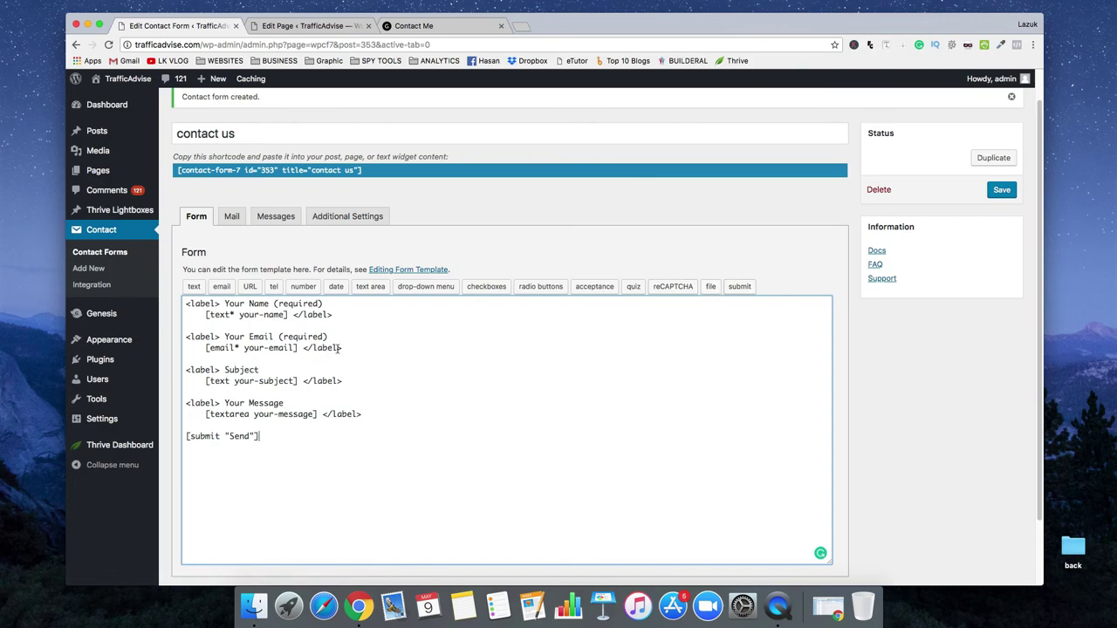
Duplicate the Your Email label below as 'Your Mobile (required)' and remove its email tag
{"action": "left_click_drag", "start_coordinate": [341, 348], "coordinate": [186, 337]}
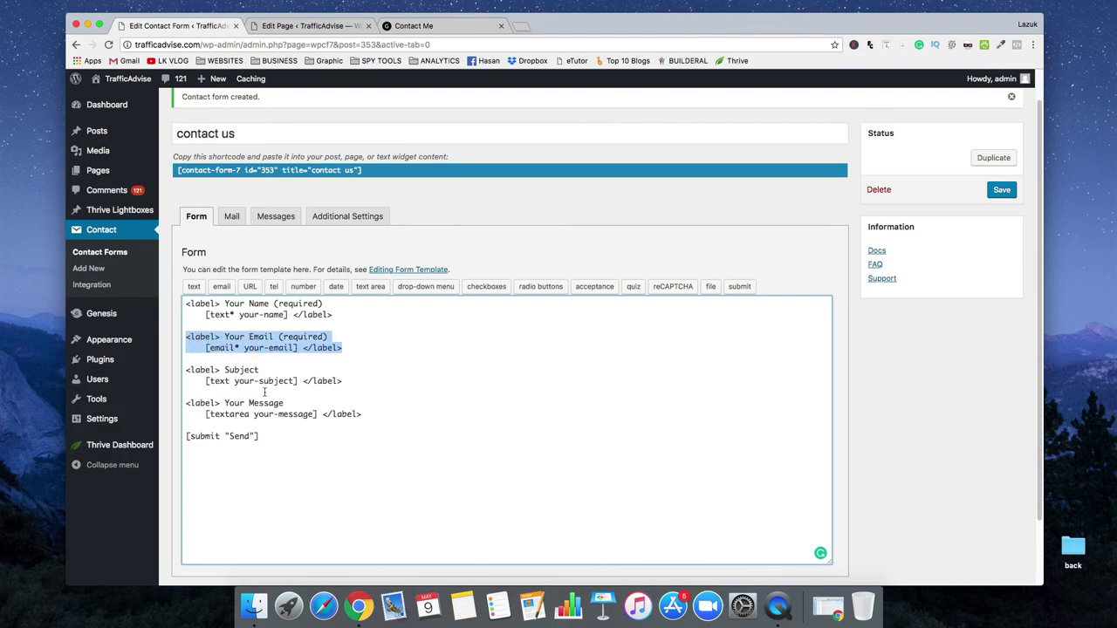
{"action": "left_click", "coordinate": [347, 351]}
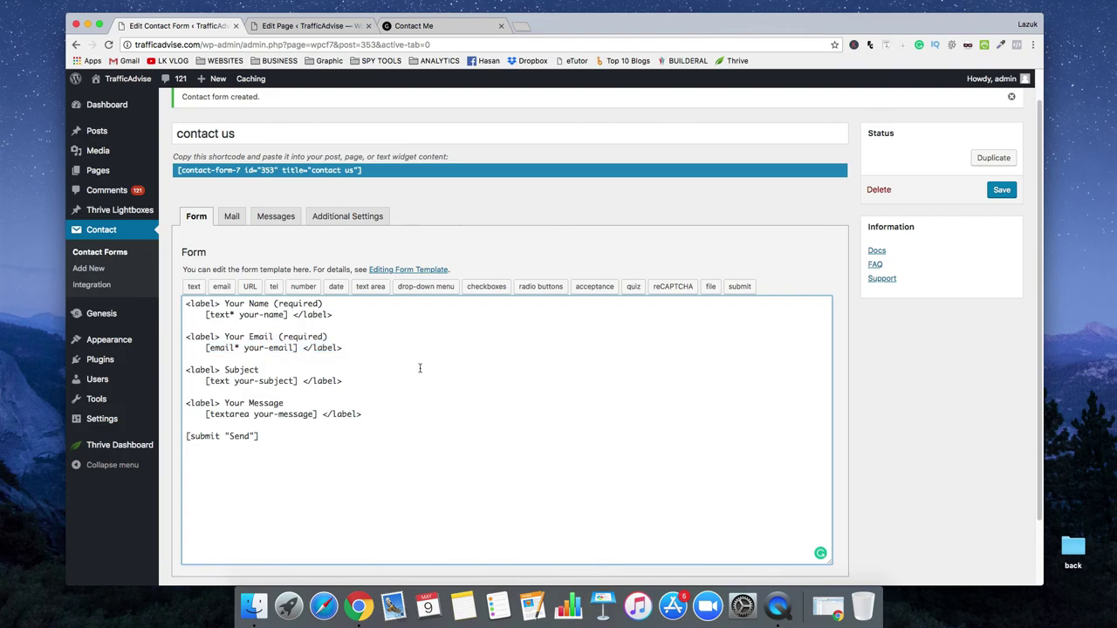
{"action": "key", "text": "Return"}
{"action": "key", "text": "Return"}
{"action": "key", "text": "super+v"}
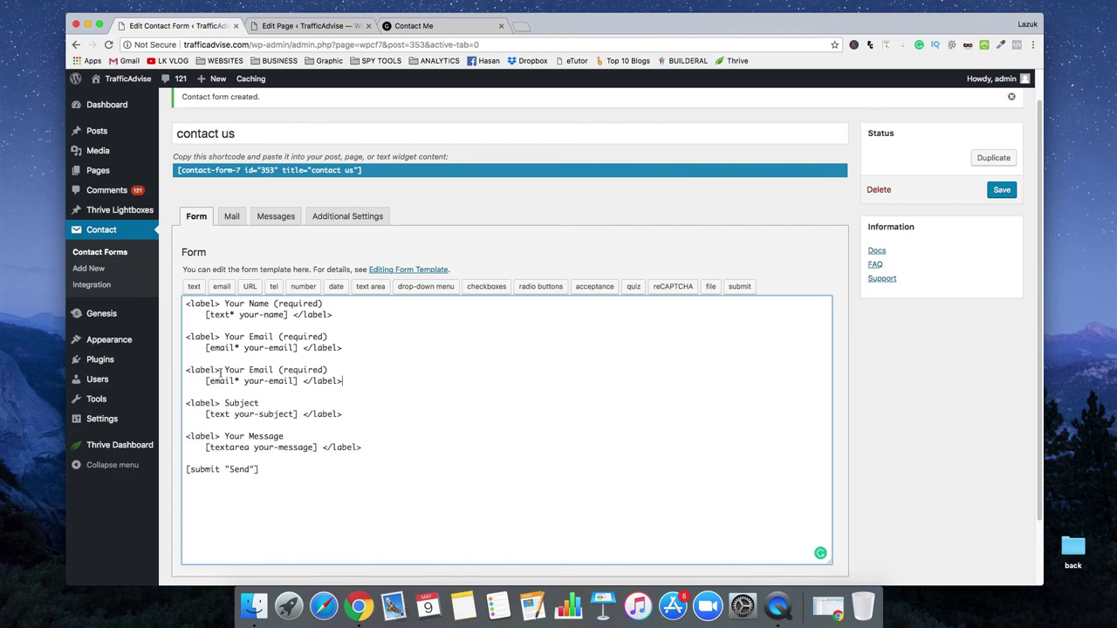
{"action": "left_click_drag", "start_coordinate": [249, 369], "coordinate": [275, 370]}
{"action": "type", "text": "Mobile"}
{"action": "left_click_drag", "start_coordinate": [300, 381], "coordinate": [206, 382]}
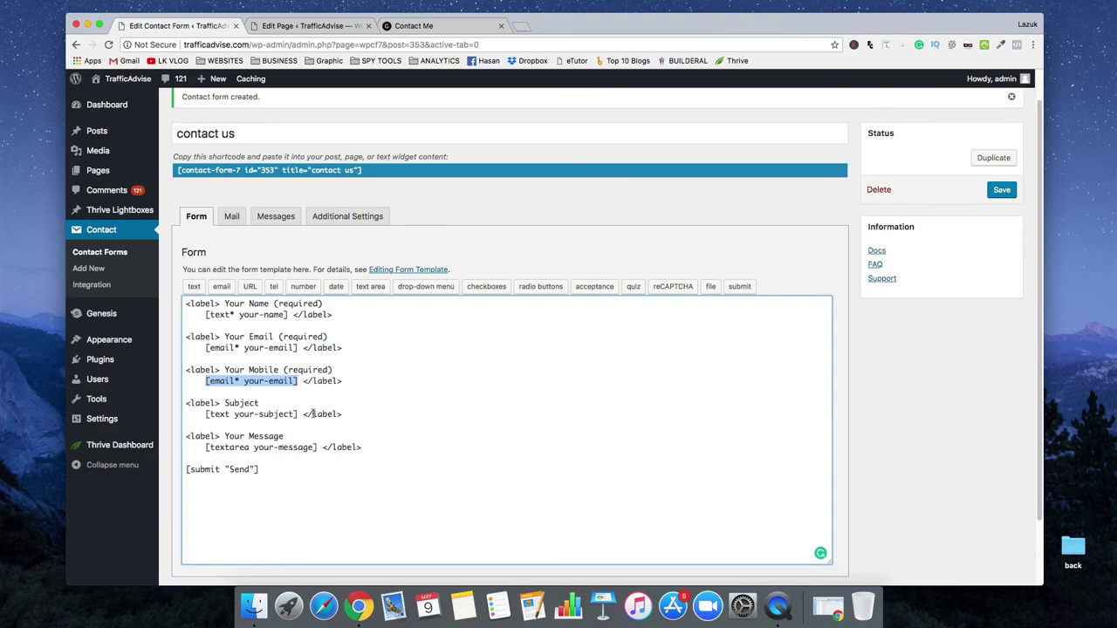
{"action": "key", "text": "BackSpace"}
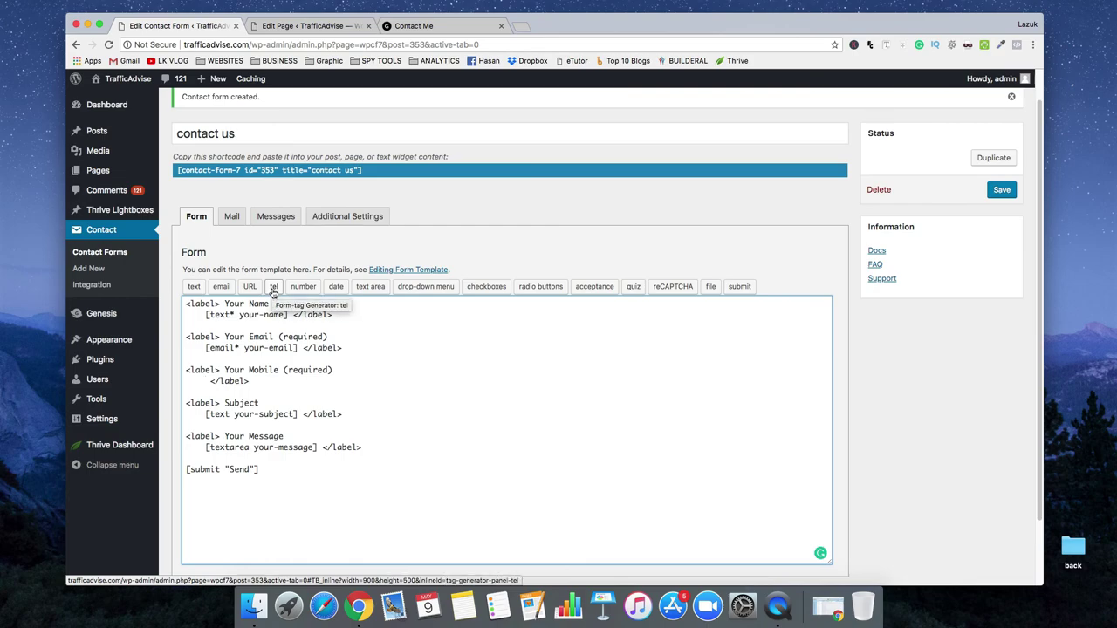
{"action": "left_click", "coordinate": [273, 288]}
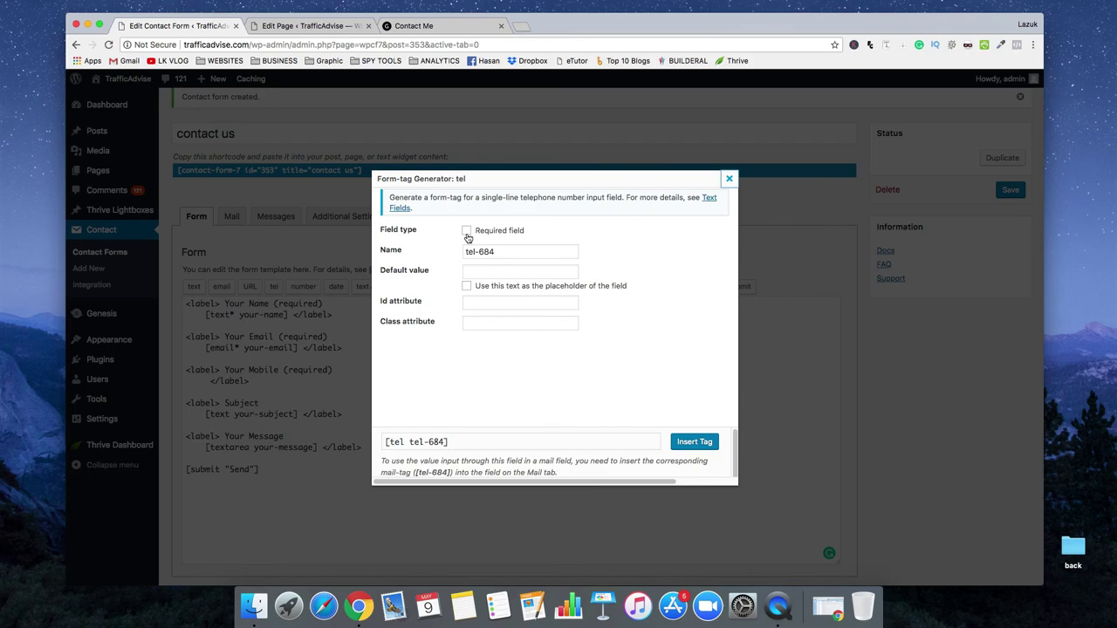
Make the telephone tag a required field and rename it to tel
{"action": "left_click", "coordinate": [467, 231]}
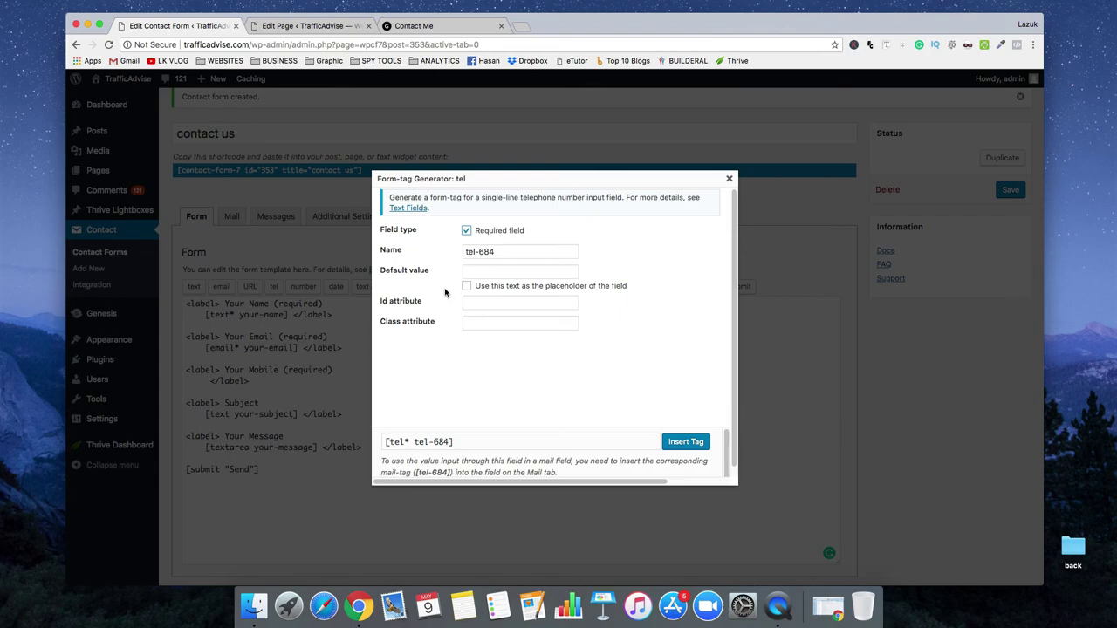
{"action": "left_click_drag", "start_coordinate": [478, 252], "coordinate": [535, 253]}
{"action": "key", "text": "BackSpace"}
{"action": "left_click", "coordinate": [624, 287]}
{"action": "left_click", "coordinate": [624, 287]}
{"action": "left_click", "coordinate": [624, 288]}
{"action": "left_click", "coordinate": [592, 288]}
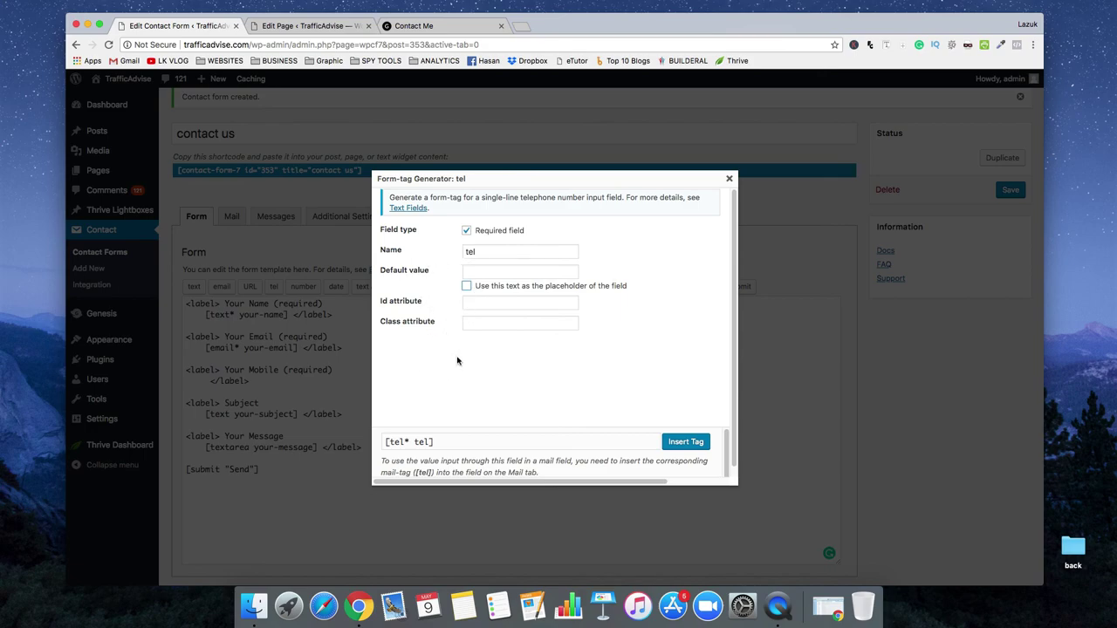
Insert the [tel* tel] field under the Mobile label, then show the form's mail settings
{"action": "scroll", "coordinate": [457, 360], "scroll_direction": "down", "scroll_amount": 1}
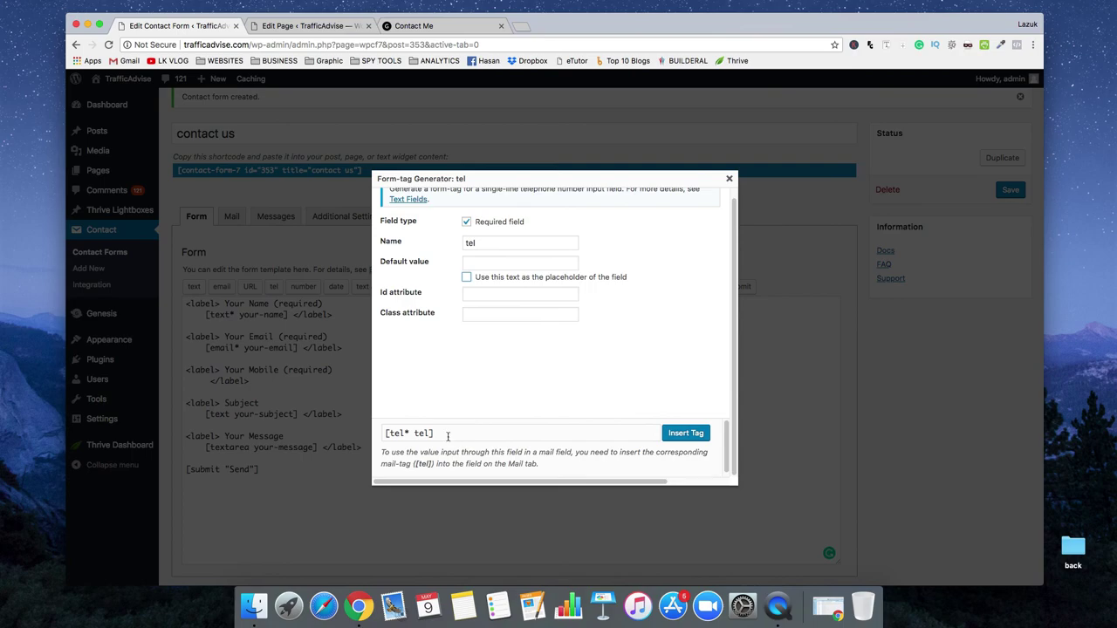
{"action": "left_click", "coordinate": [685, 436]}
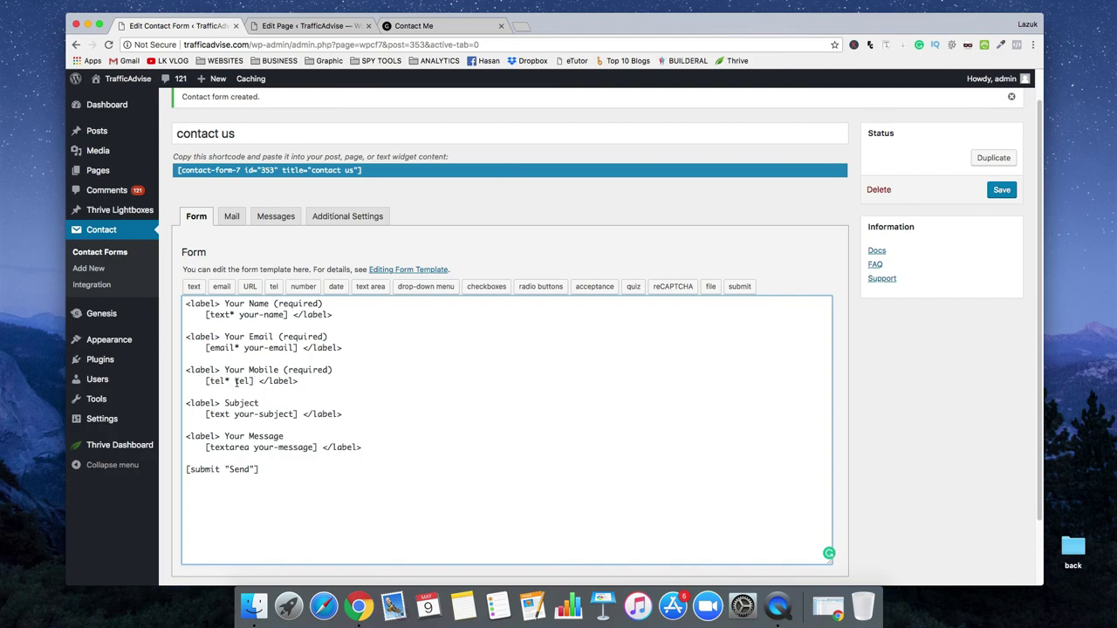
{"action": "left_click_drag", "start_coordinate": [235, 381], "coordinate": [254, 382]}
{"action": "left_click", "coordinate": [232, 218]}
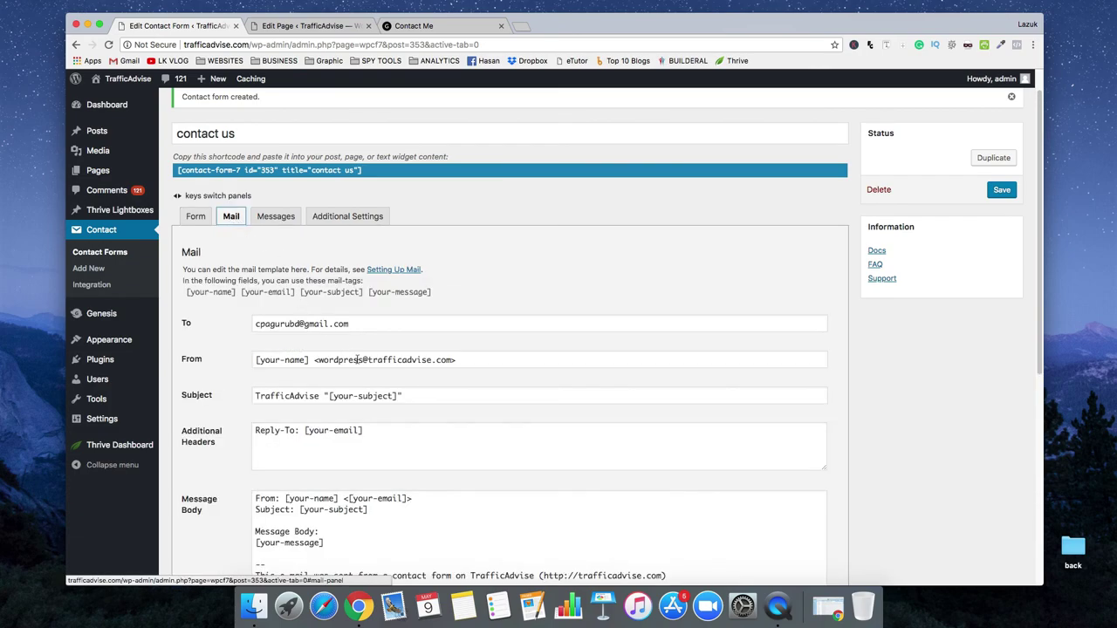
Add a 'Mobile: [tel]' line below the subject line of the mail message body
{"action": "scroll", "coordinate": [373, 392], "scroll_direction": "down", "scroll_amount": 6}
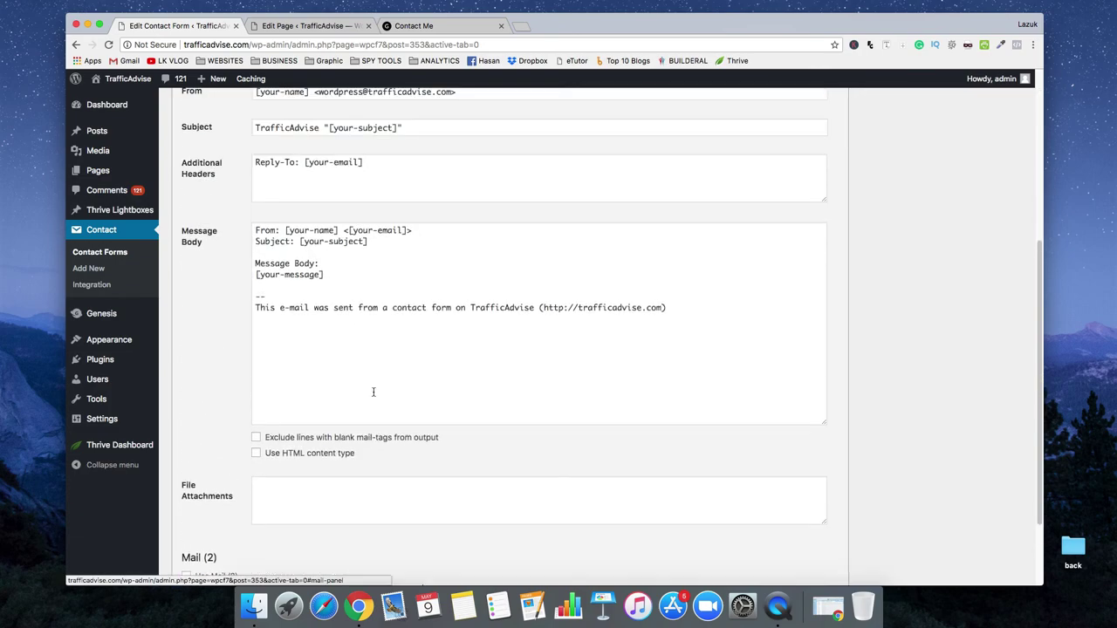
{"action": "left_click", "coordinate": [374, 246]}
{"action": "key", "text": "Return"}
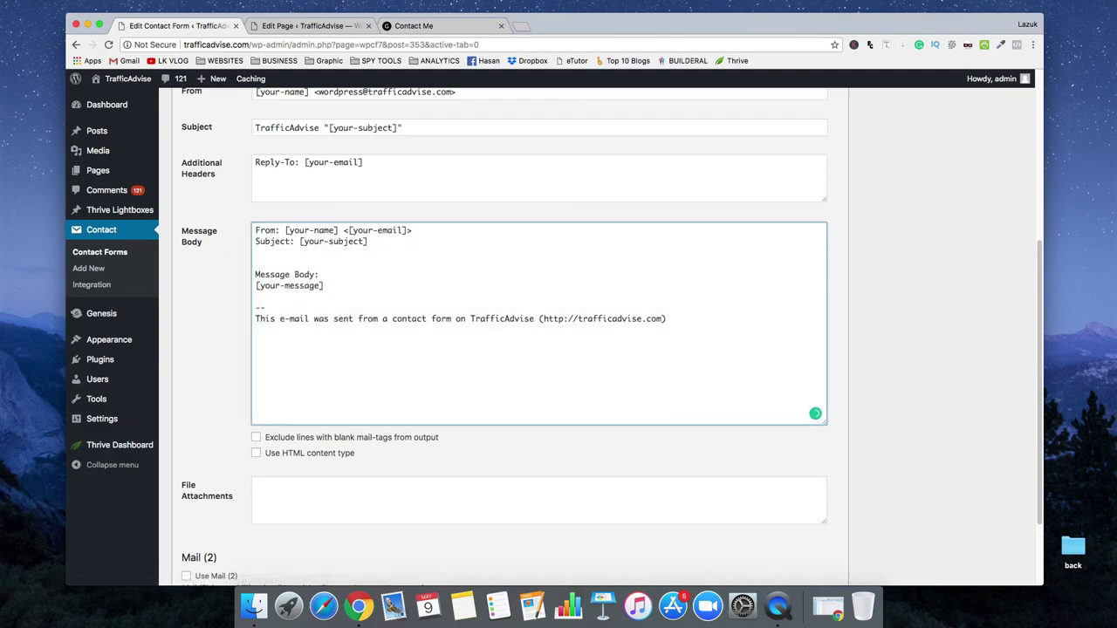
{"action": "type", "text": "Mobile: tel"}
{"action": "left_click", "coordinate": [294, 252]}
{"action": "type", "text": "["}
Check the To recipient address and the live page, then save the contact form
{"action": "scroll", "coordinate": [218, 301], "scroll_direction": "up", "scroll_amount": 5}
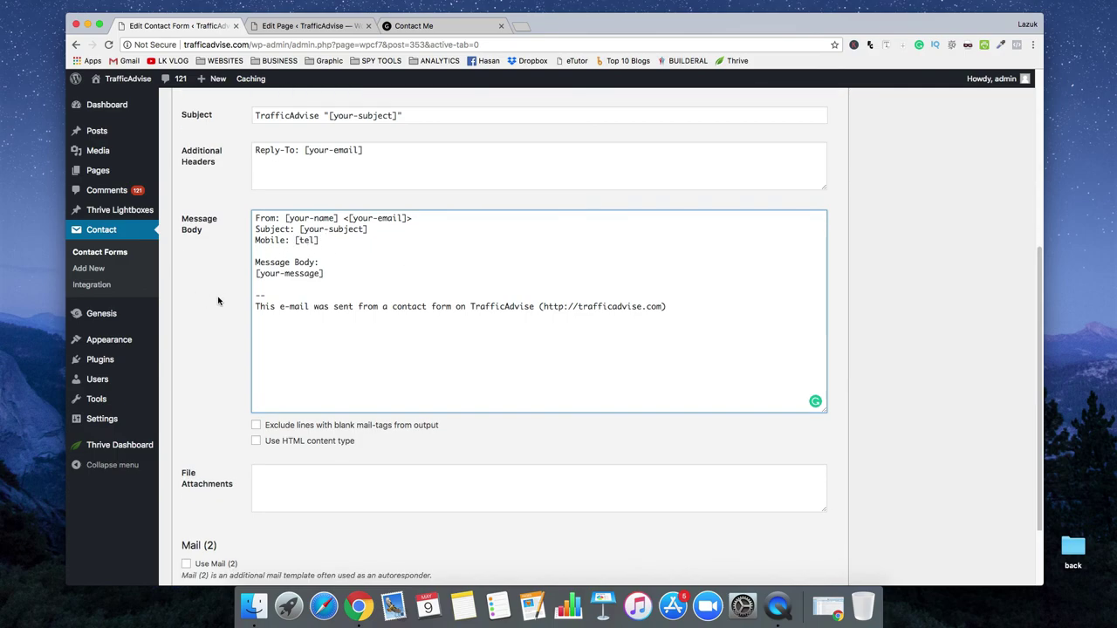
{"action": "left_click_drag", "start_coordinate": [374, 201], "coordinate": [245, 200]}
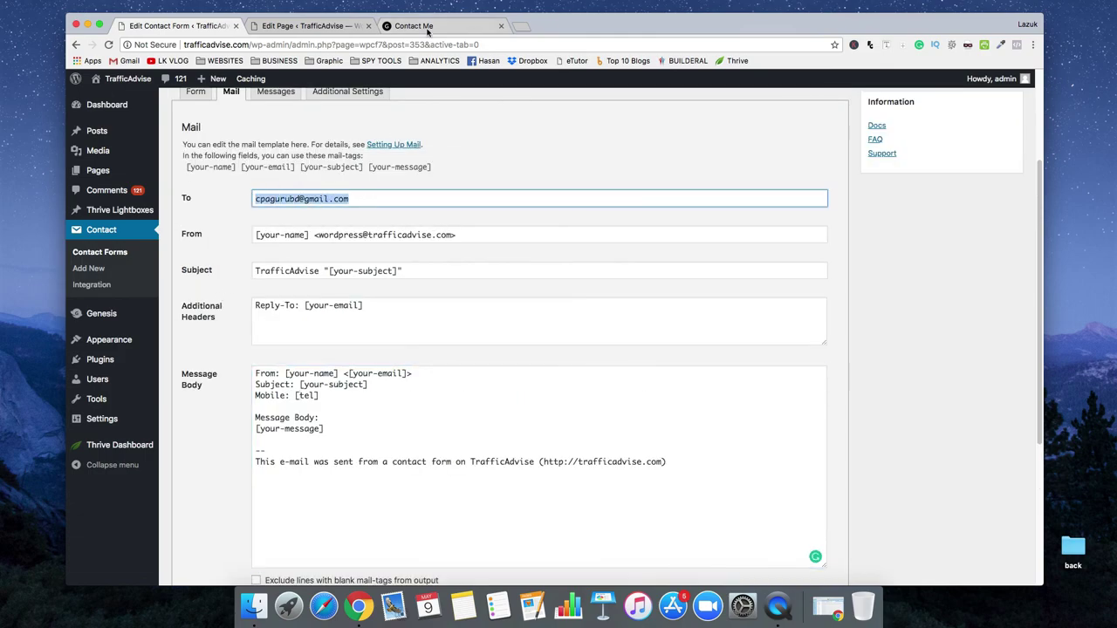
{"action": "left_click", "coordinate": [458, 26]}
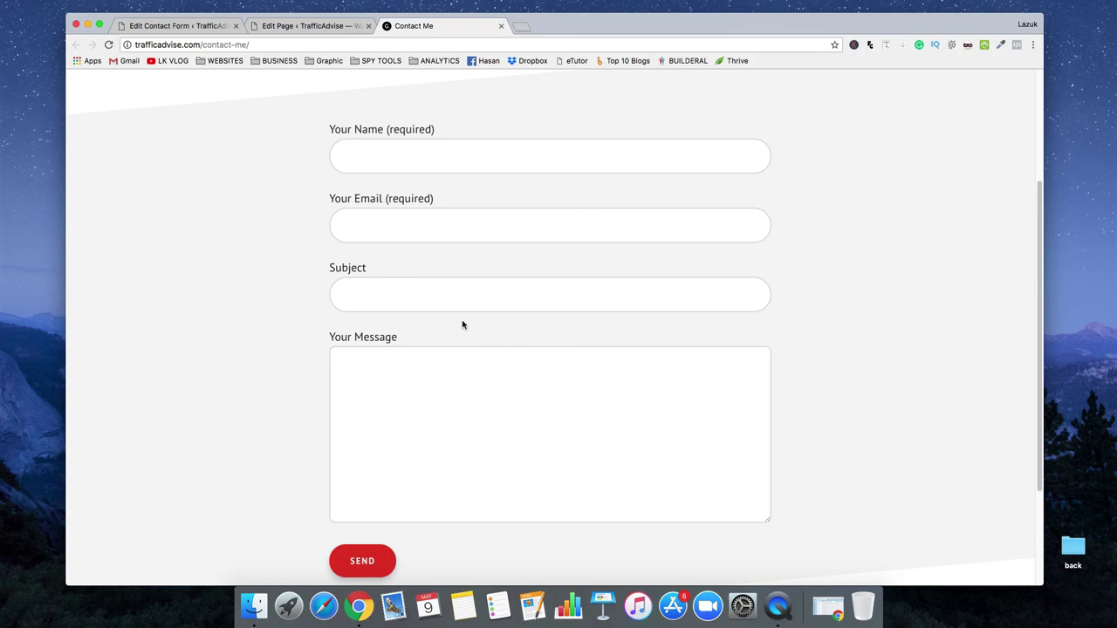
{"action": "left_click", "coordinate": [172, 25]}
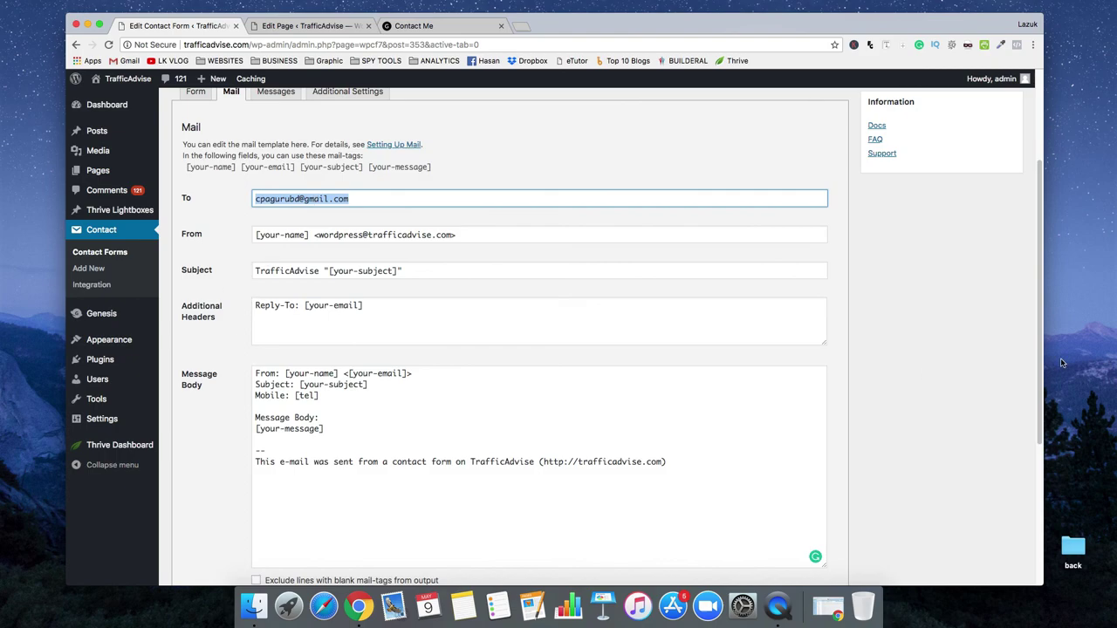
{"action": "scroll", "coordinate": [974, 341], "scroll_direction": "up", "scroll_amount": 4}
{"action": "left_click", "coordinate": [1001, 226]}
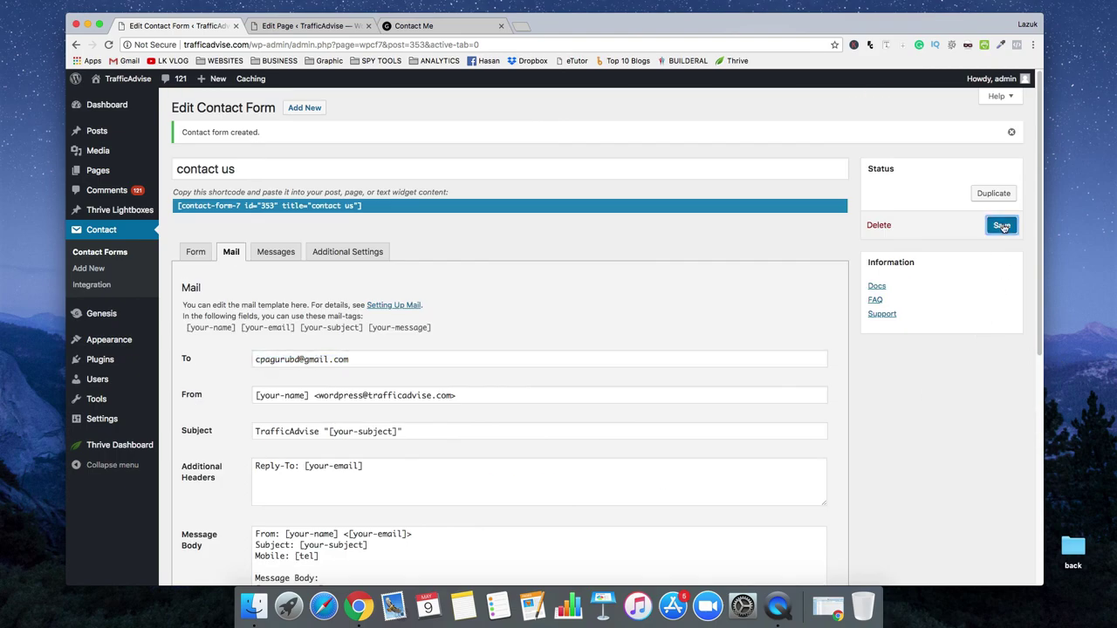
Reload the live Contact Me page and check the new Your Mobile (required) field
{"action": "left_click", "coordinate": [423, 26]}
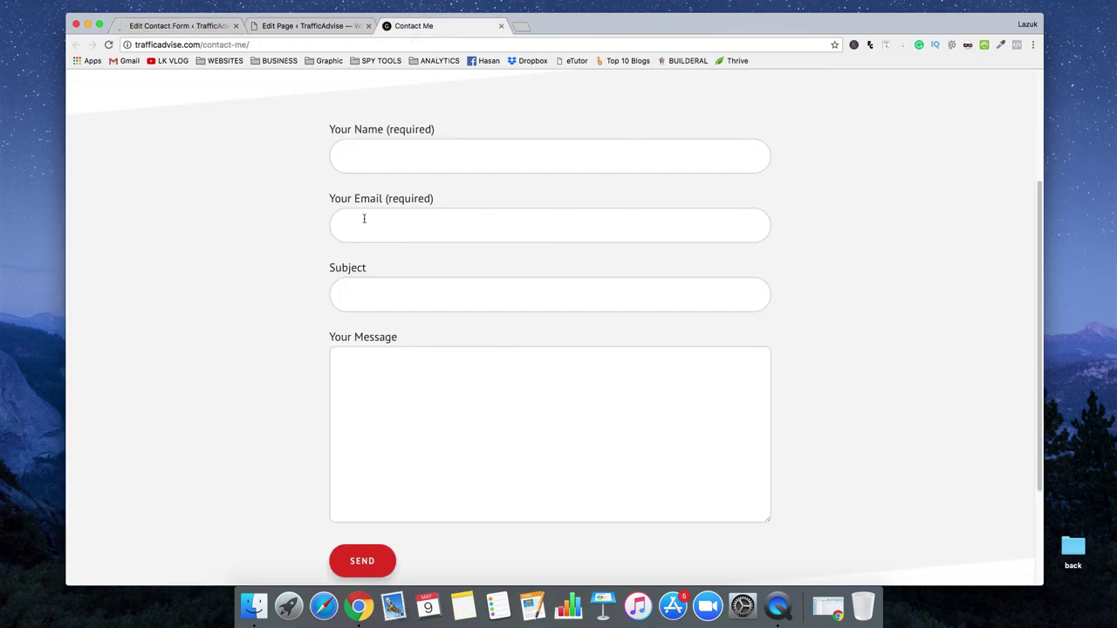
{"action": "right_click", "coordinate": [231, 211]}
{"action": "left_click", "coordinate": [254, 239]}
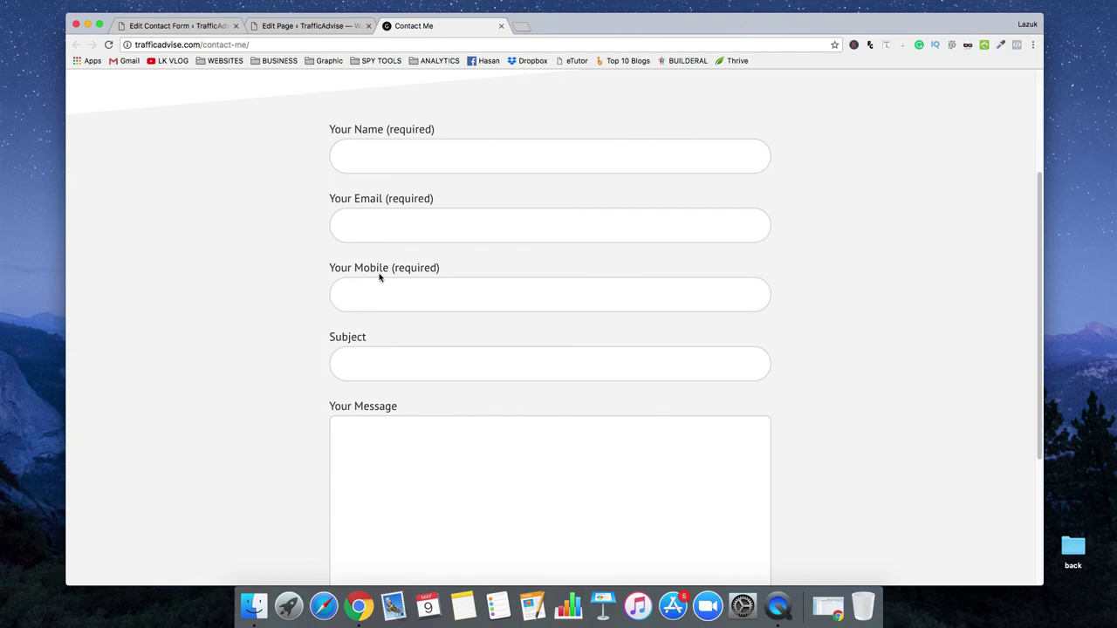
{"action": "left_click", "coordinate": [393, 153]}
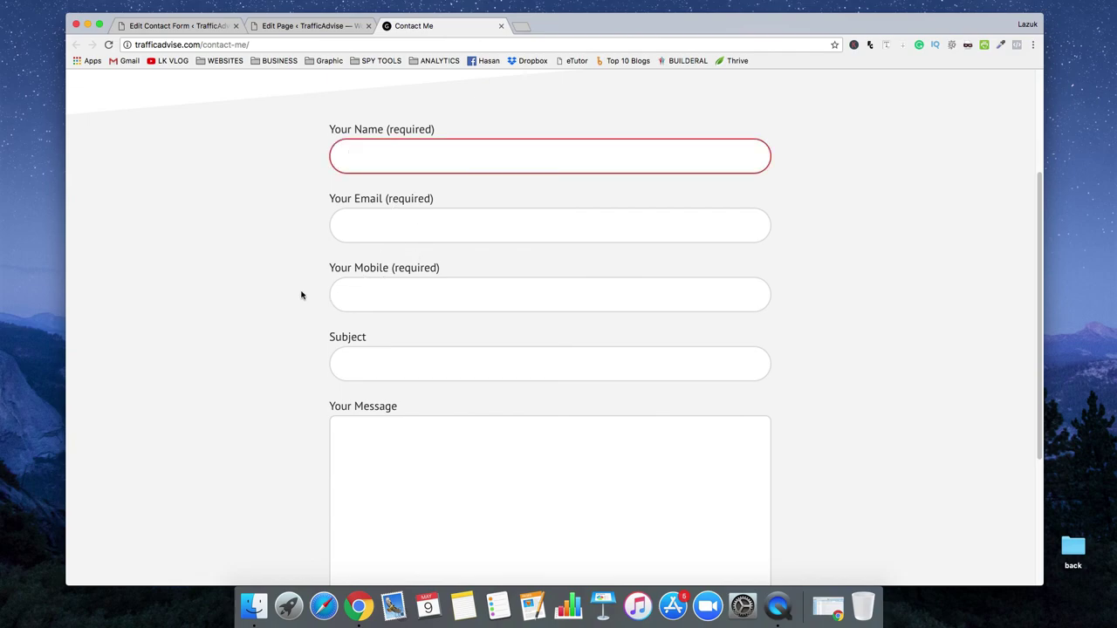
{"action": "scroll", "coordinate": [301, 295], "scroll_direction": "down", "scroll_amount": 1}
{"action": "scroll", "coordinate": [301, 297], "scroll_direction": "down", "scroll_amount": 4}
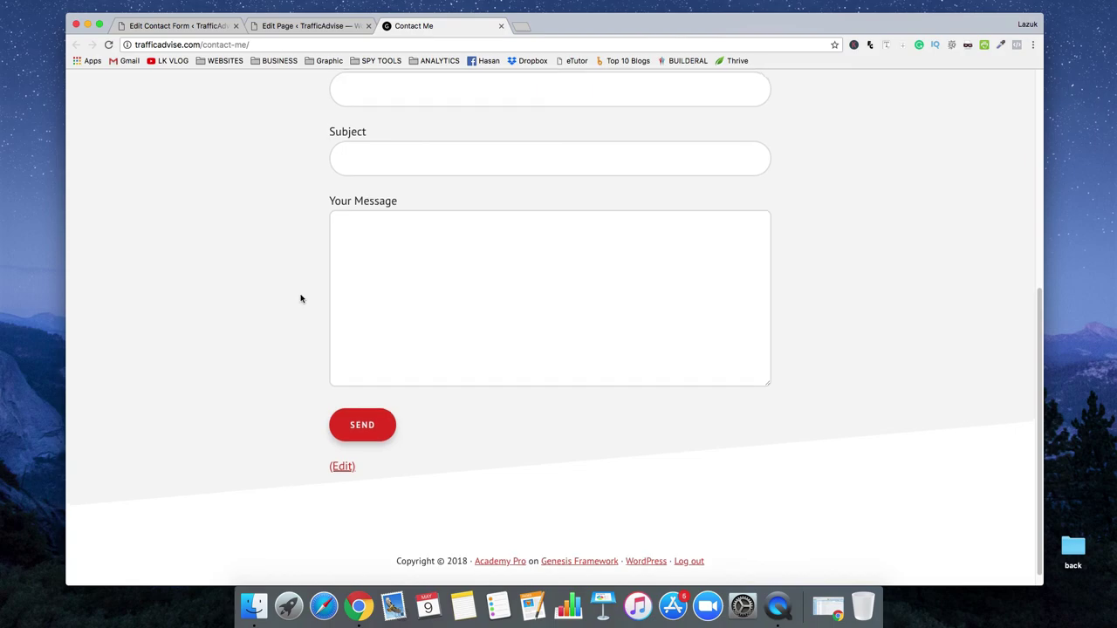
{"action": "scroll", "coordinate": [300, 301], "scroll_direction": "up", "scroll_amount": 6}
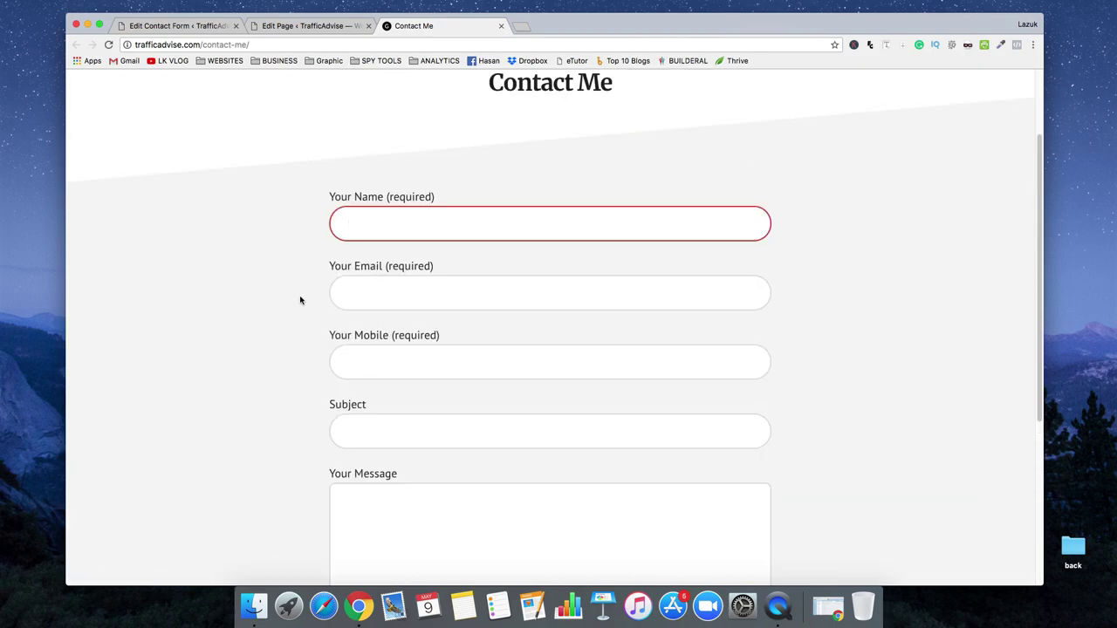
Fill in a name, e-mail, mobile number, subject 'Testing Email' and message 'Hey, its working good.'
{"action": "key", "text": "Tab"}
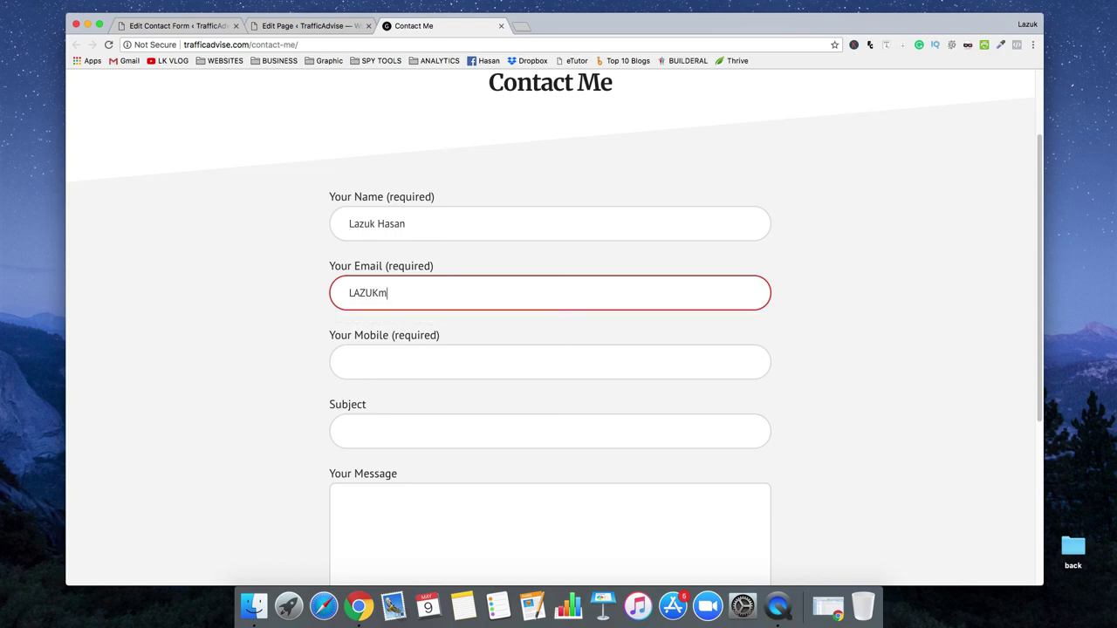
{"action": "key", "text": "Tab"}
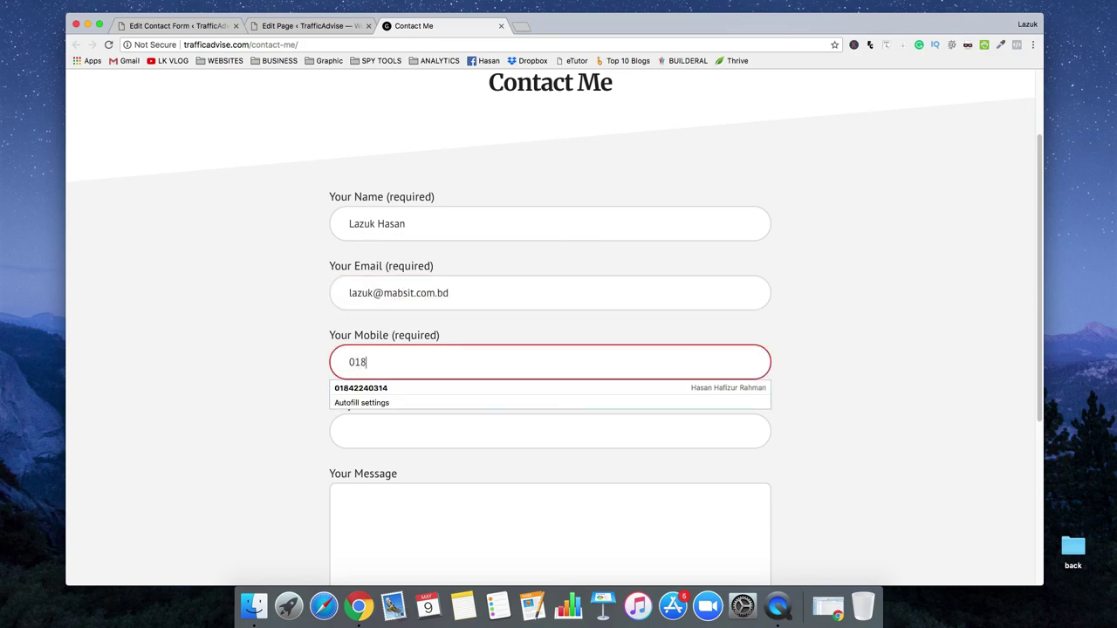
{"action": "key", "text": "Tab"}
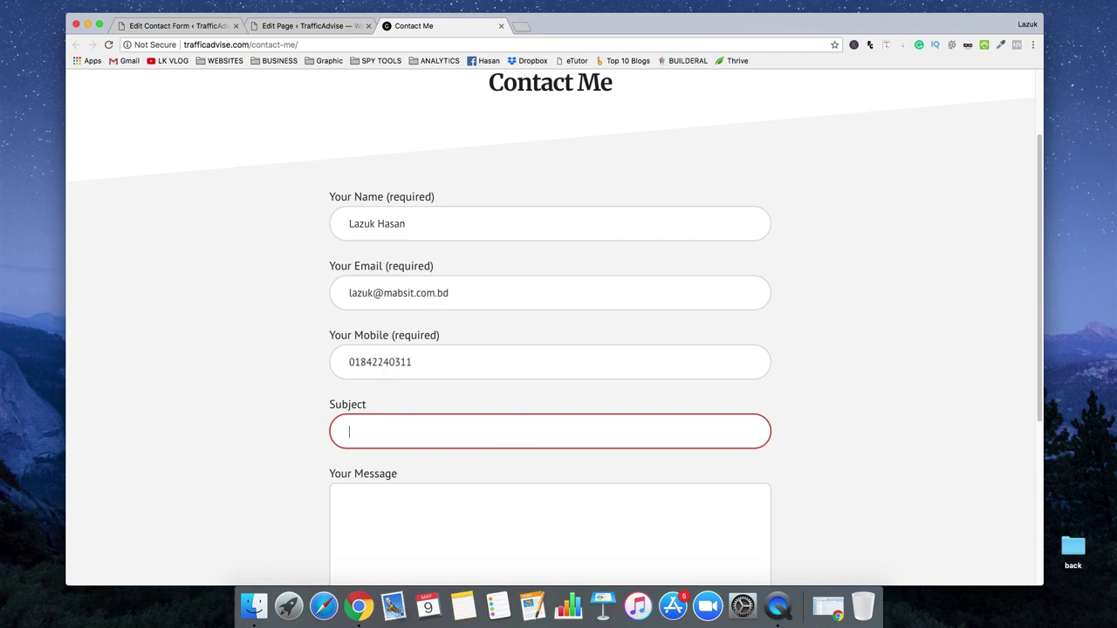
{"action": "type", "text": "Testing Email"}
{"action": "key", "text": "Tab"}
{"action": "type", "text": "Hey, its working good."}
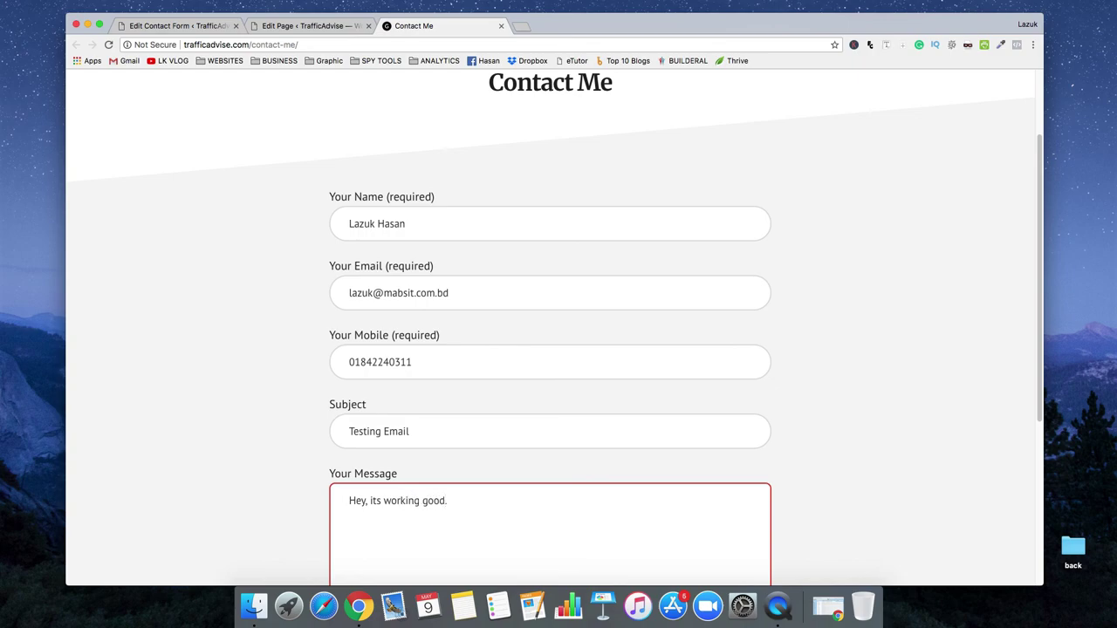
Send the test message and open the received 'Testing Email' in Gmail
{"action": "scroll", "coordinate": [237, 270], "scroll_direction": "down", "scroll_amount": 5}
{"action": "left_click", "coordinate": [352, 429]}
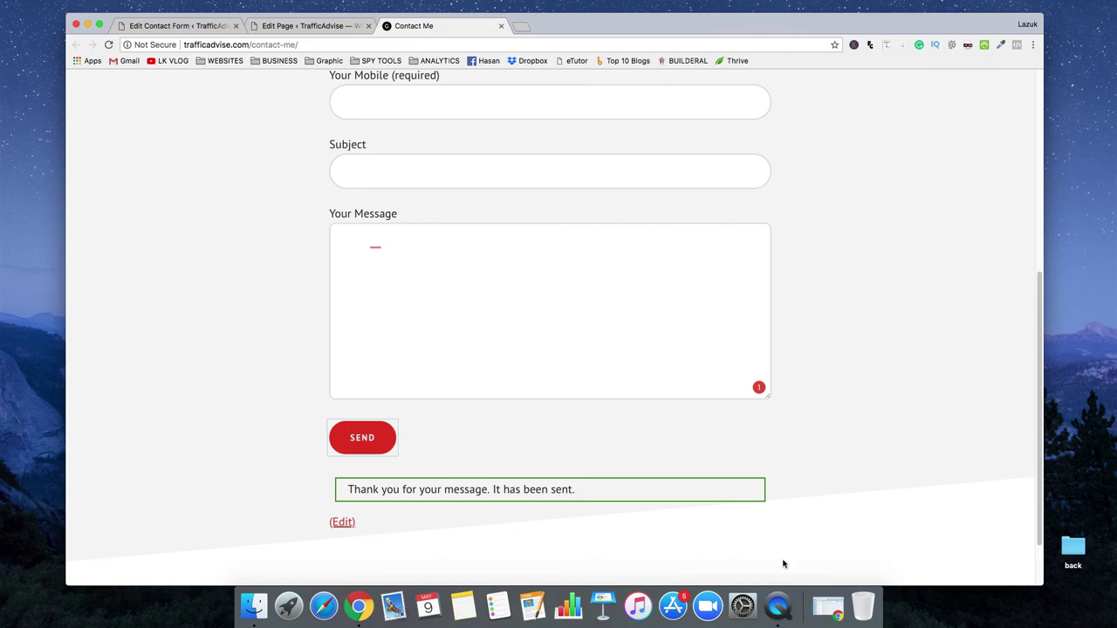
{"action": "left_click", "coordinate": [828, 606]}
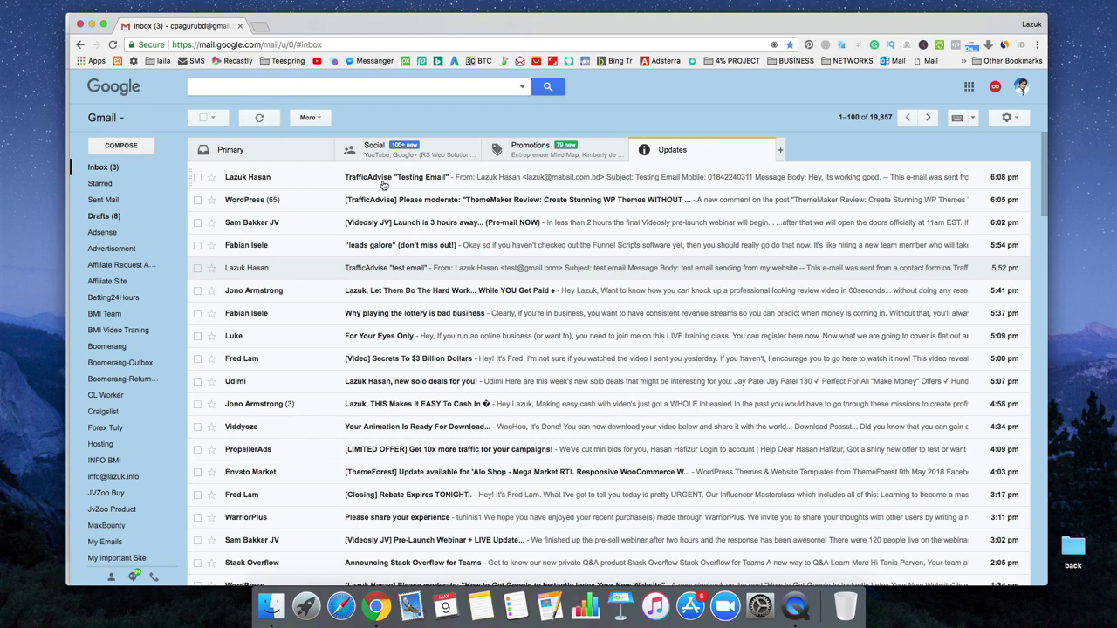
{"action": "left_click", "coordinate": [382, 184]}
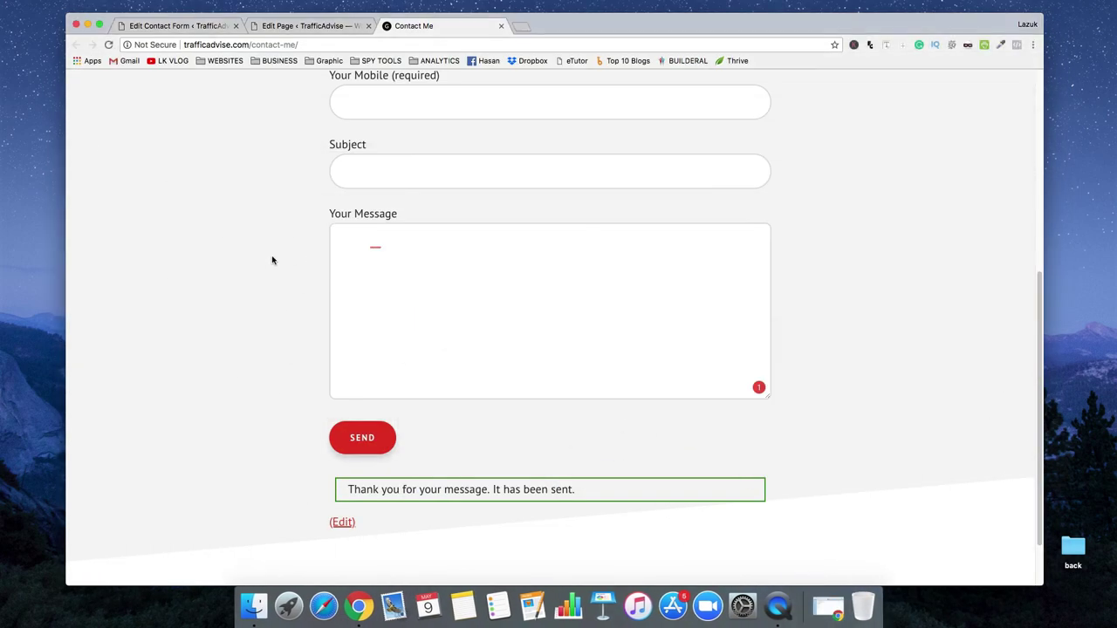
Return from the Gmail test message to the Edit Contact Form tab, whose mail-tags now include [tel]
{"action": "scroll", "coordinate": [277, 269], "scroll_direction": "down", "scroll_amount": 2}
{"action": "scroll", "coordinate": [276, 269], "scroll_direction": "up", "scroll_amount": 5}
{"action": "scroll", "coordinate": [277, 269], "scroll_direction": "up", "scroll_amount": 2}
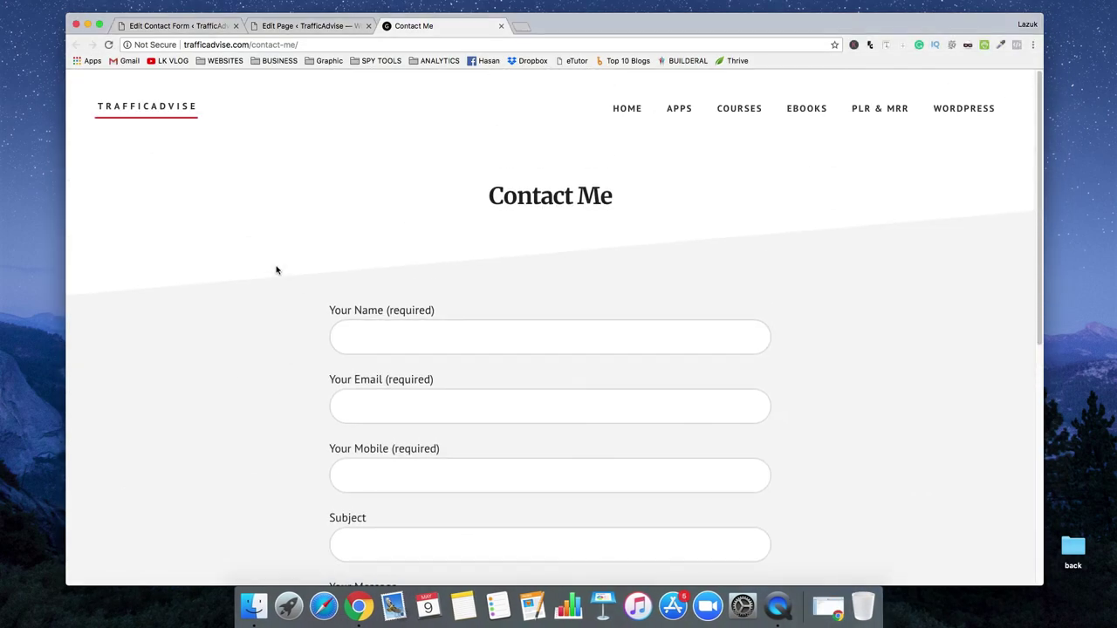
{"action": "left_click", "coordinate": [166, 26]}
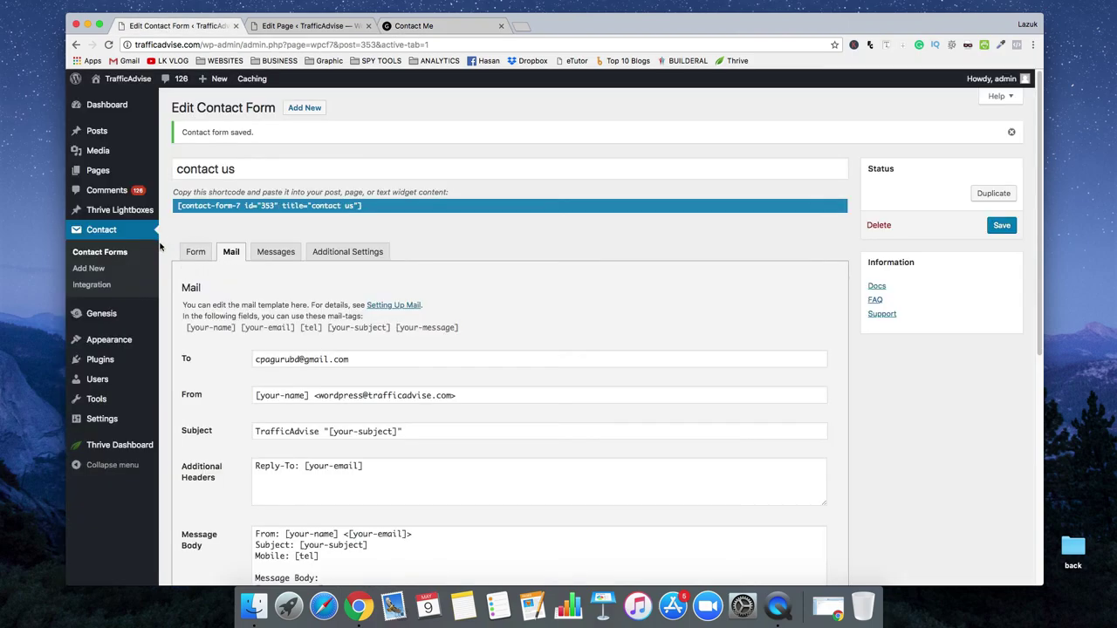